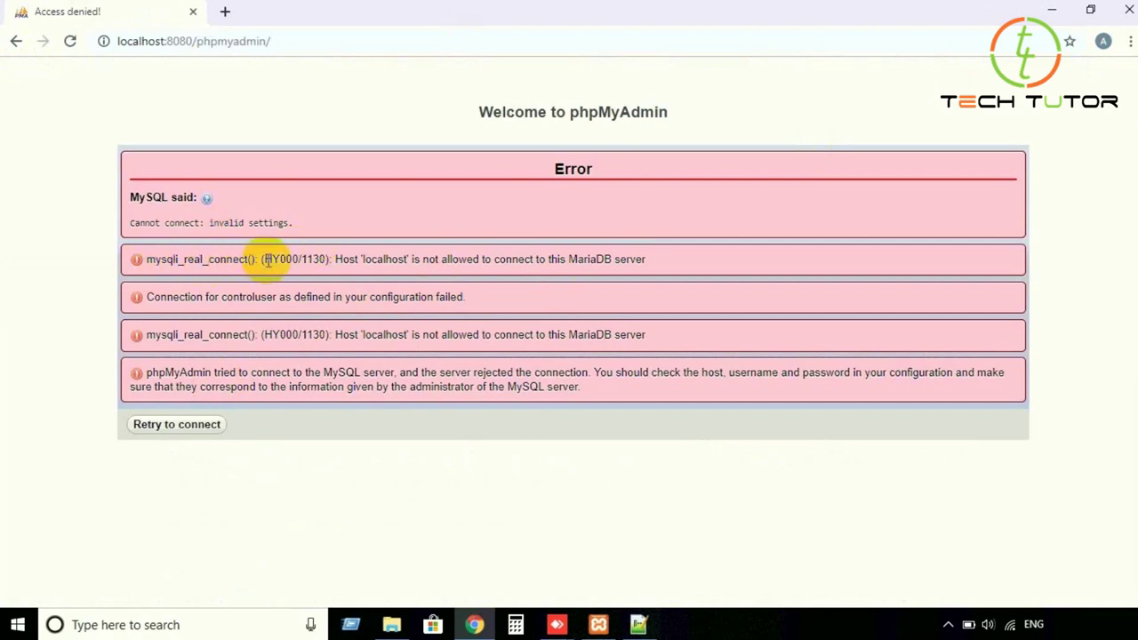
Step: Examine the MariaDB host error on the phpMyAdmin page and retry the connection to the server
{"action": "left_click_drag", "start_coordinate": [263, 260], "coordinate": [640, 263]}
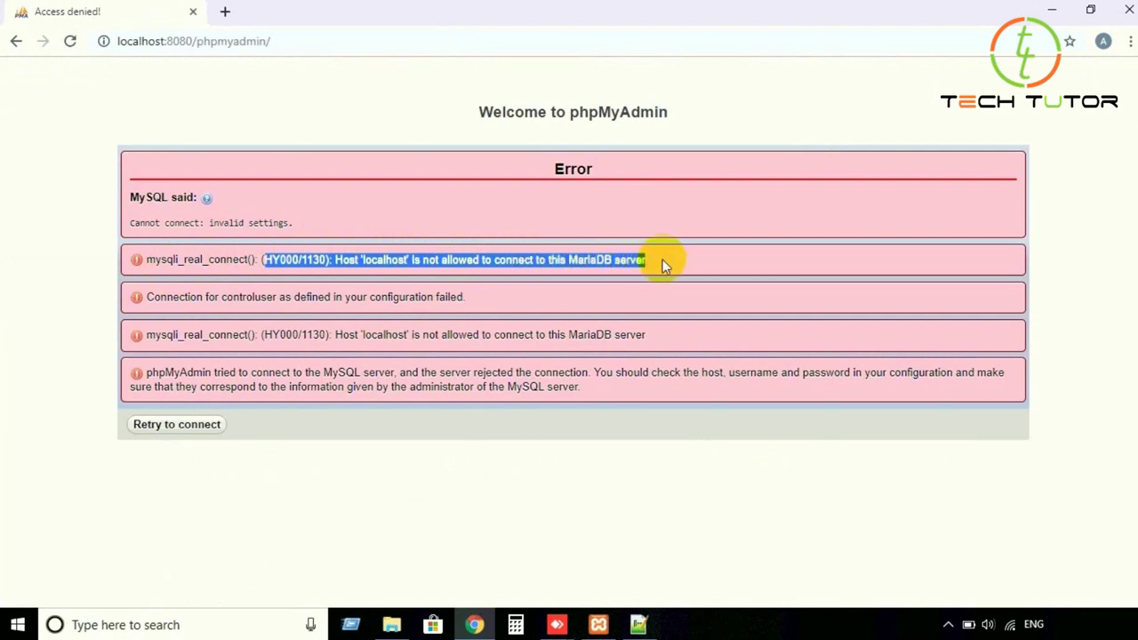
{"action": "left_click", "coordinate": [730, 400]}
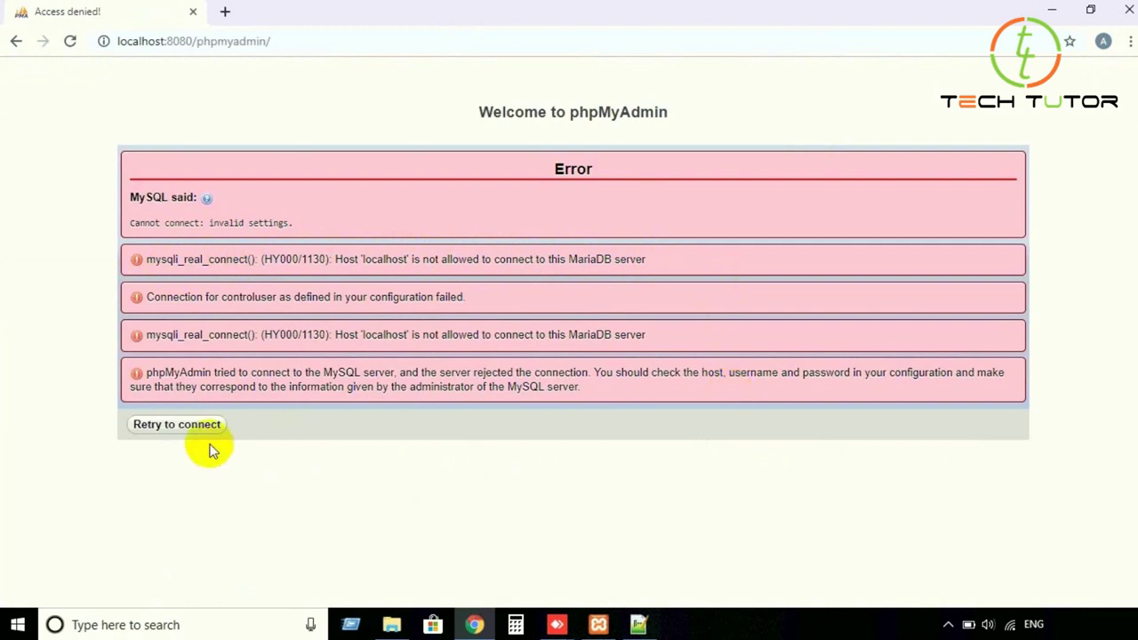
{"action": "left_click", "coordinate": [181, 425]}
{"action": "left_click", "coordinate": [288, 427]}
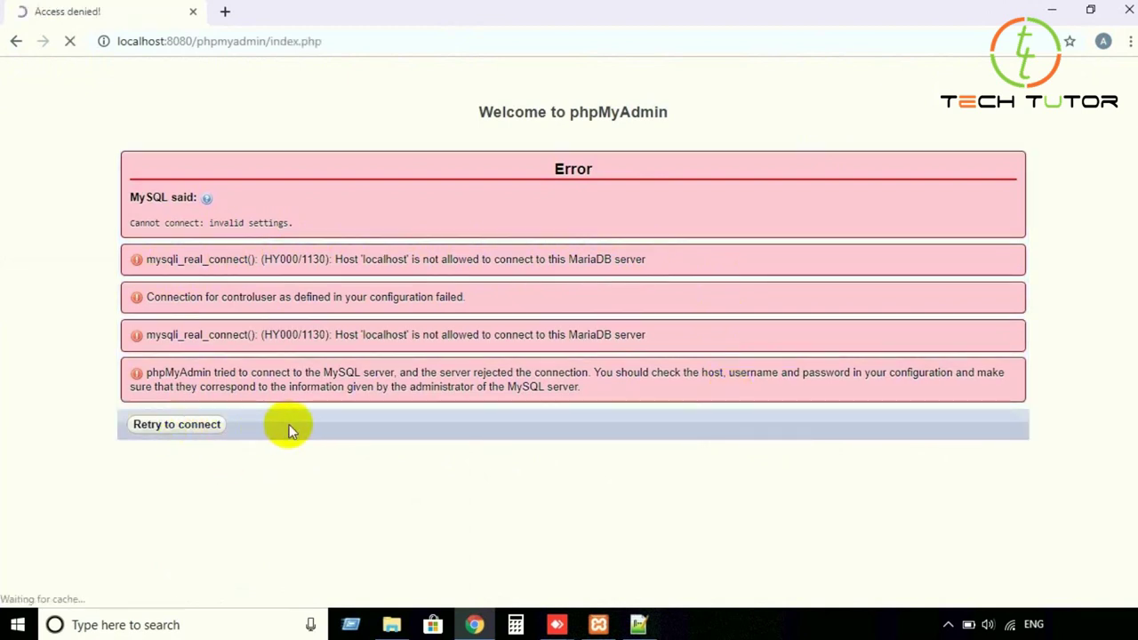
{"action": "left_click", "coordinate": [688, 424]}
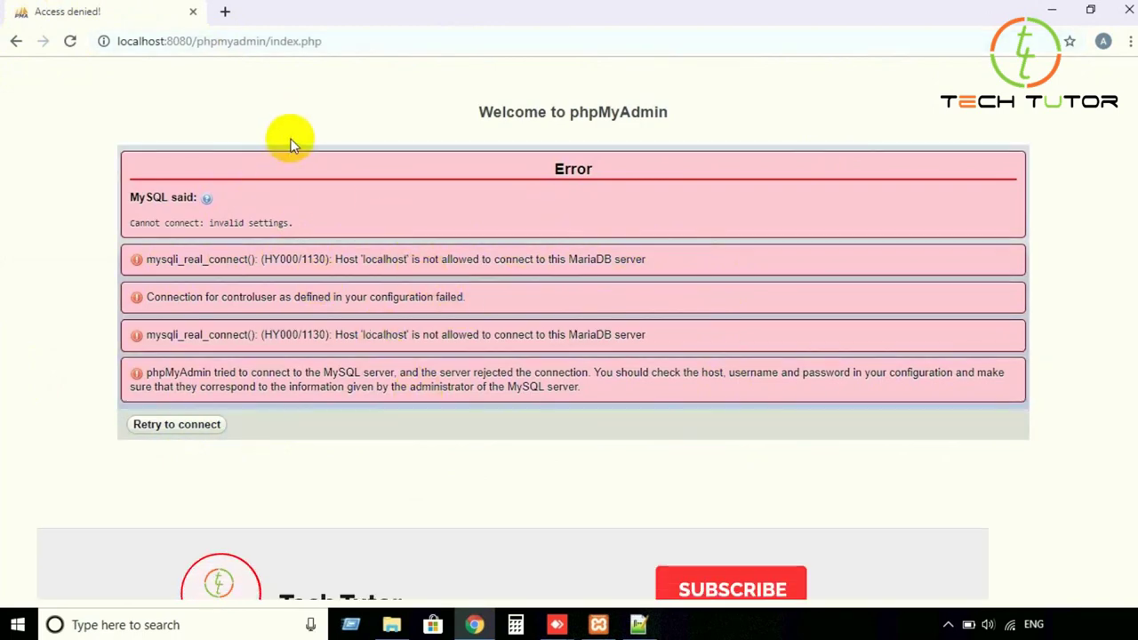
Step: Test the bookmarked Apos site in a new tab and reload the phpMyAdmin page in its own tab
{"action": "left_click", "coordinate": [227, 12]}
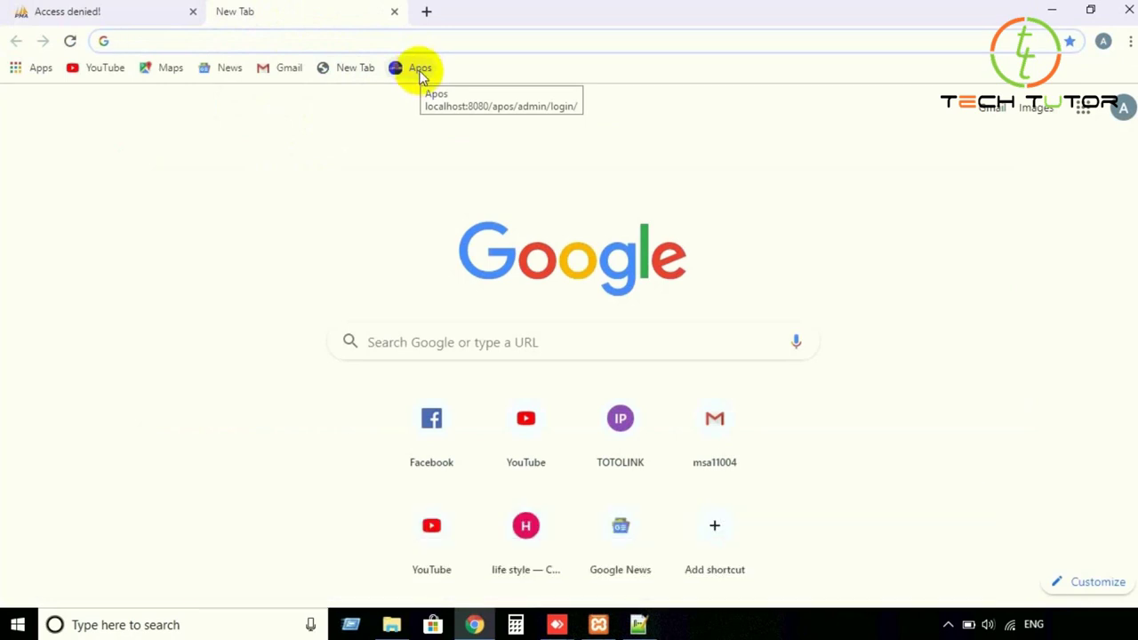
{"action": "left_click", "coordinate": [420, 71]}
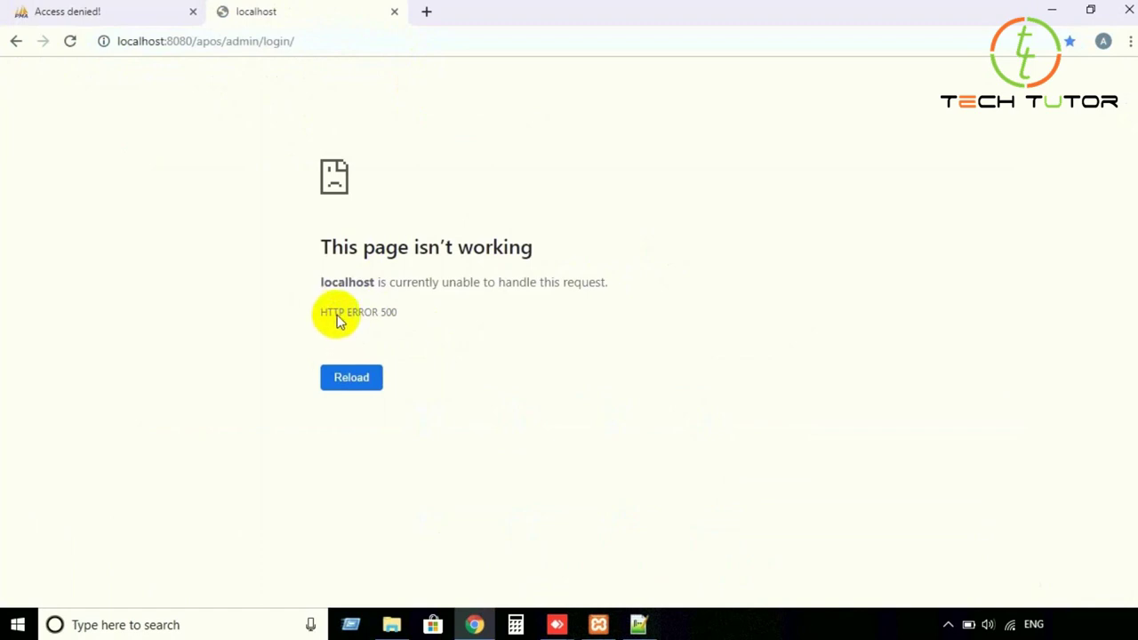
{"action": "left_click", "coordinate": [128, 21]}
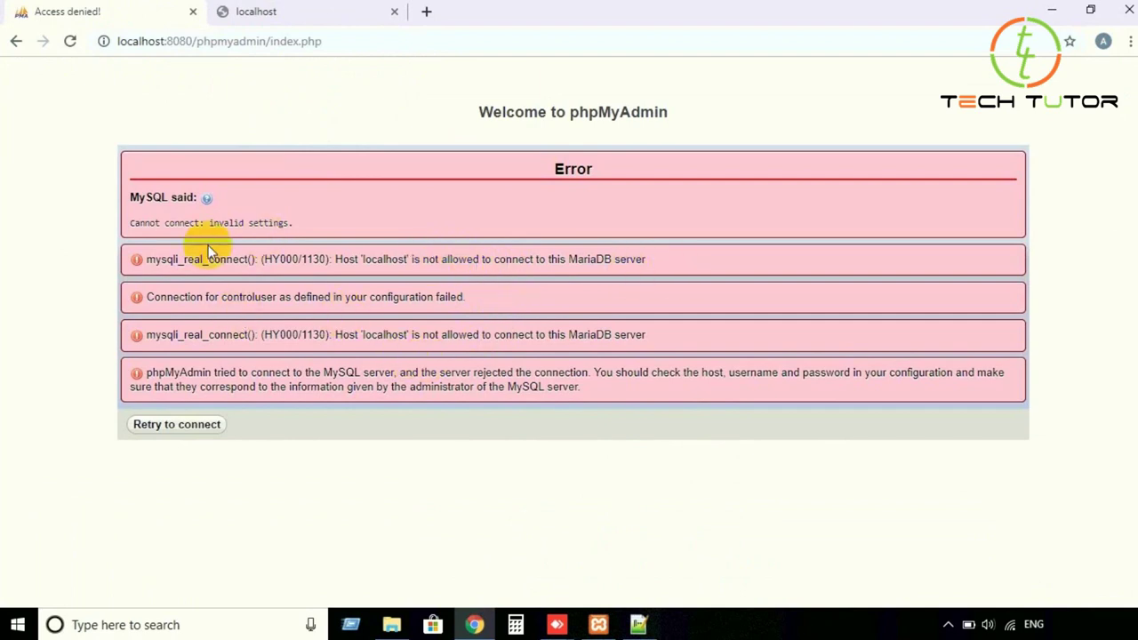
{"action": "left_click", "coordinate": [66, 44]}
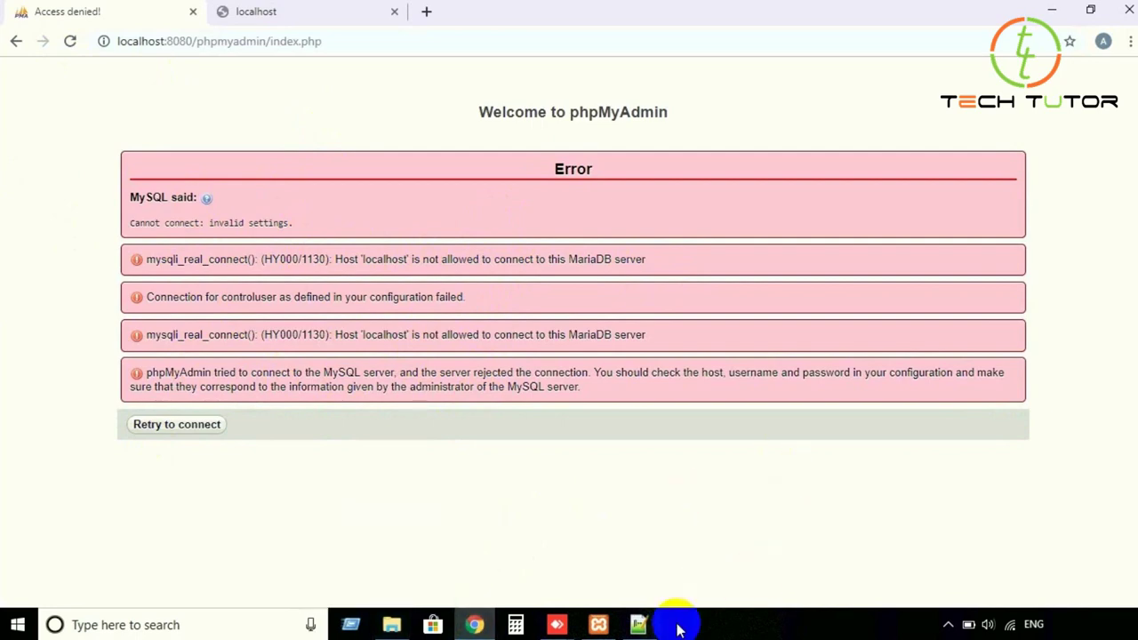
Step: Switch to File Explorer and go to the phpMyAdmin folder inside xampp on Local Disk (C:)
{"action": "left_click", "coordinate": [650, 627]}
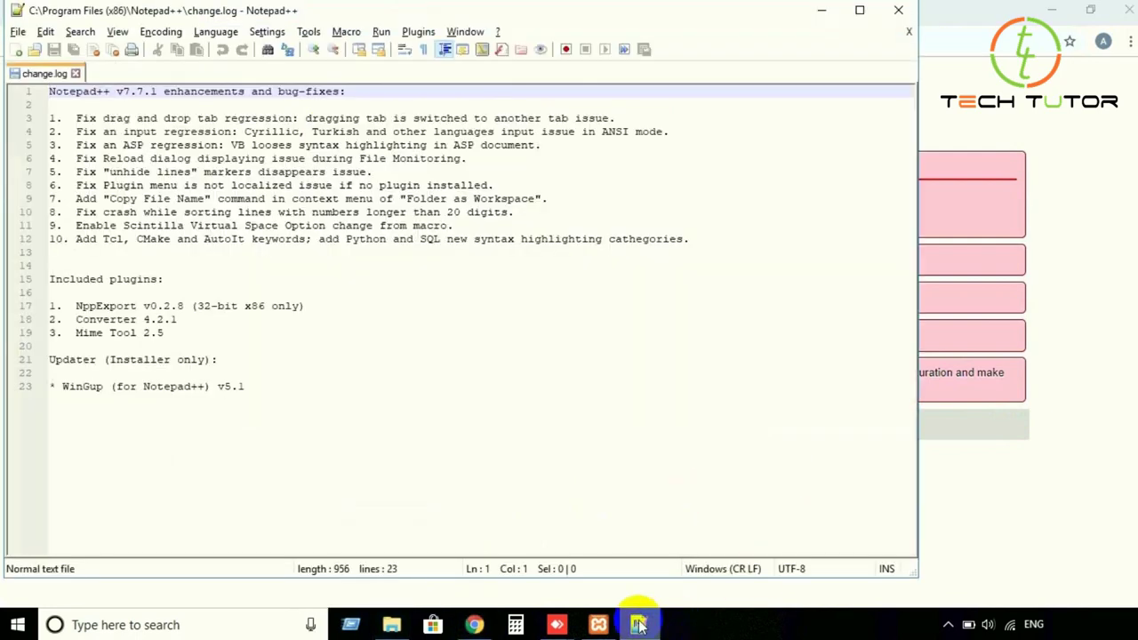
{"action": "left_click", "coordinate": [823, 13]}
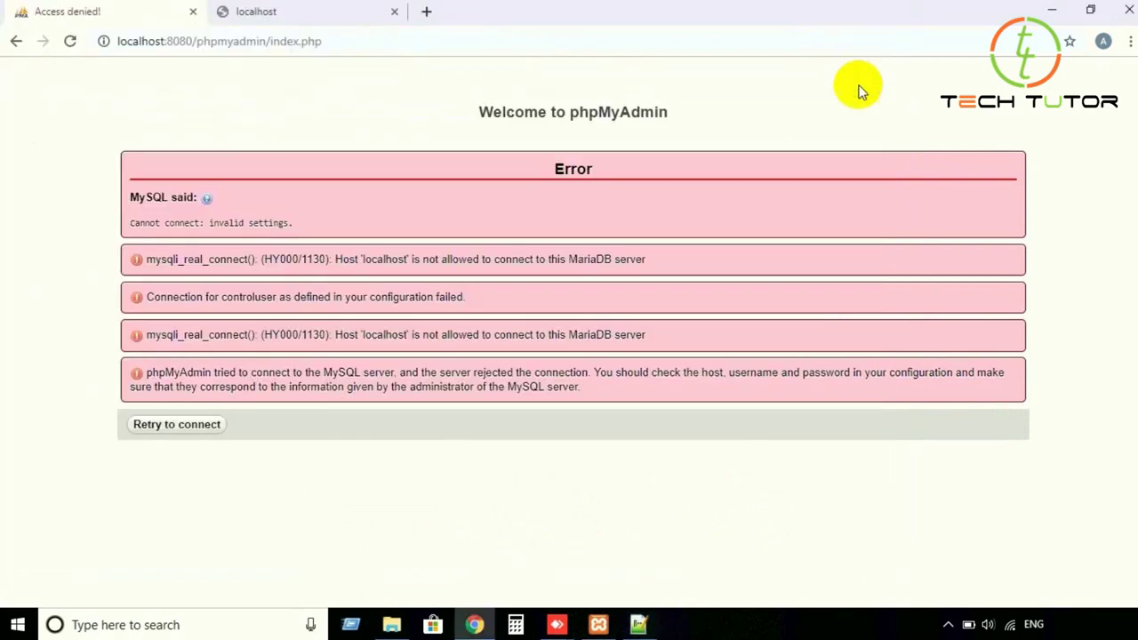
{"action": "left_click", "coordinate": [396, 628]}
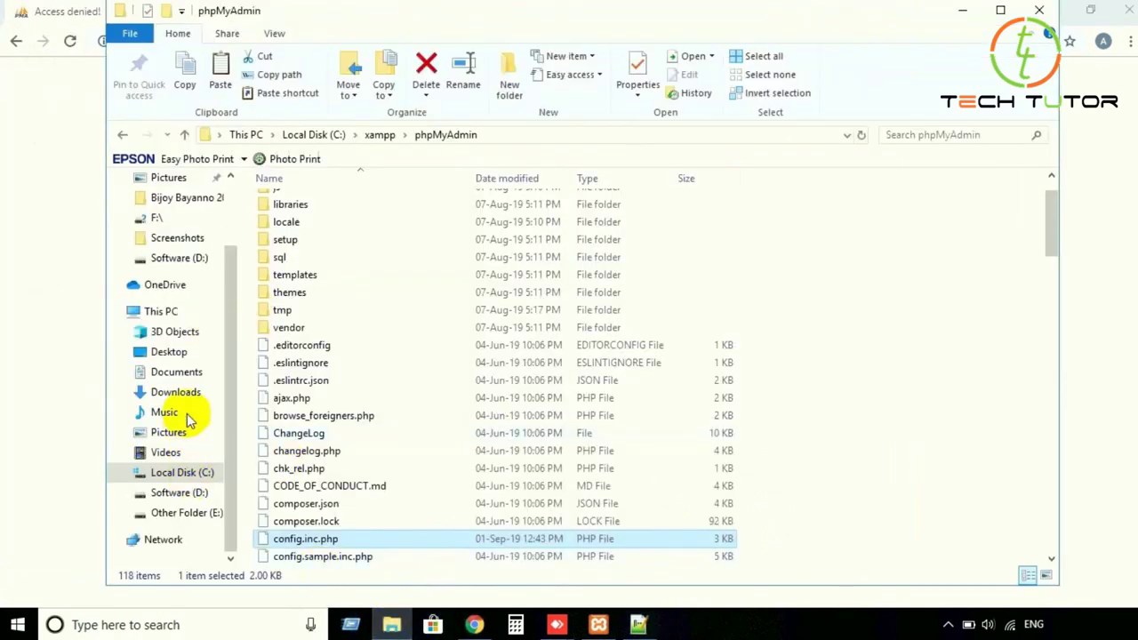
{"action": "left_click", "coordinate": [183, 474]}
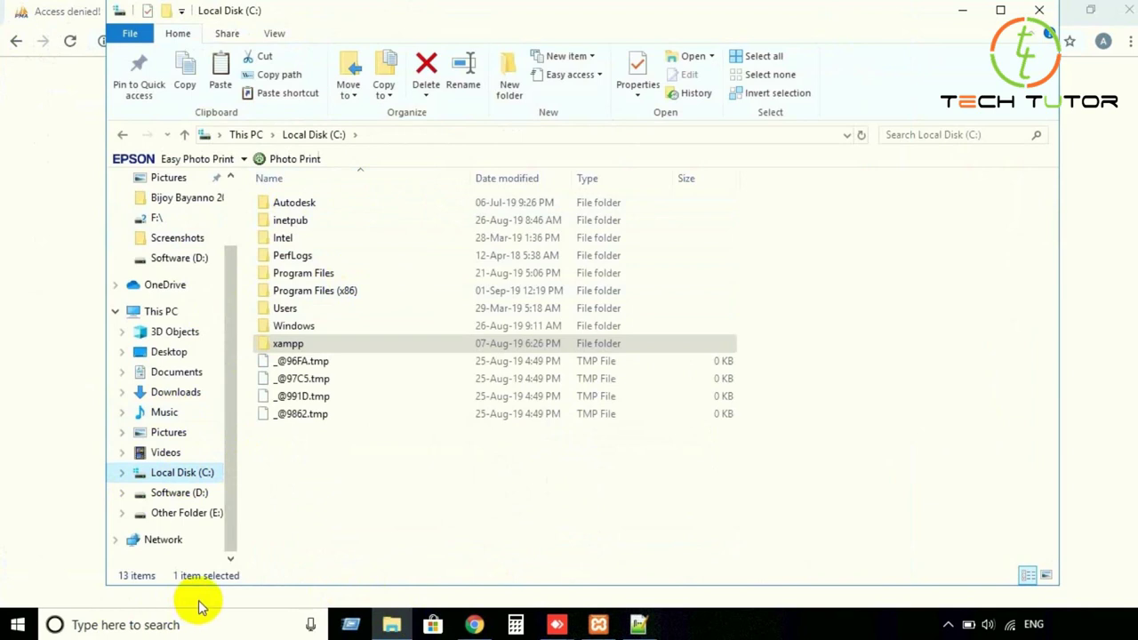
{"action": "left_click", "coordinate": [286, 343]}
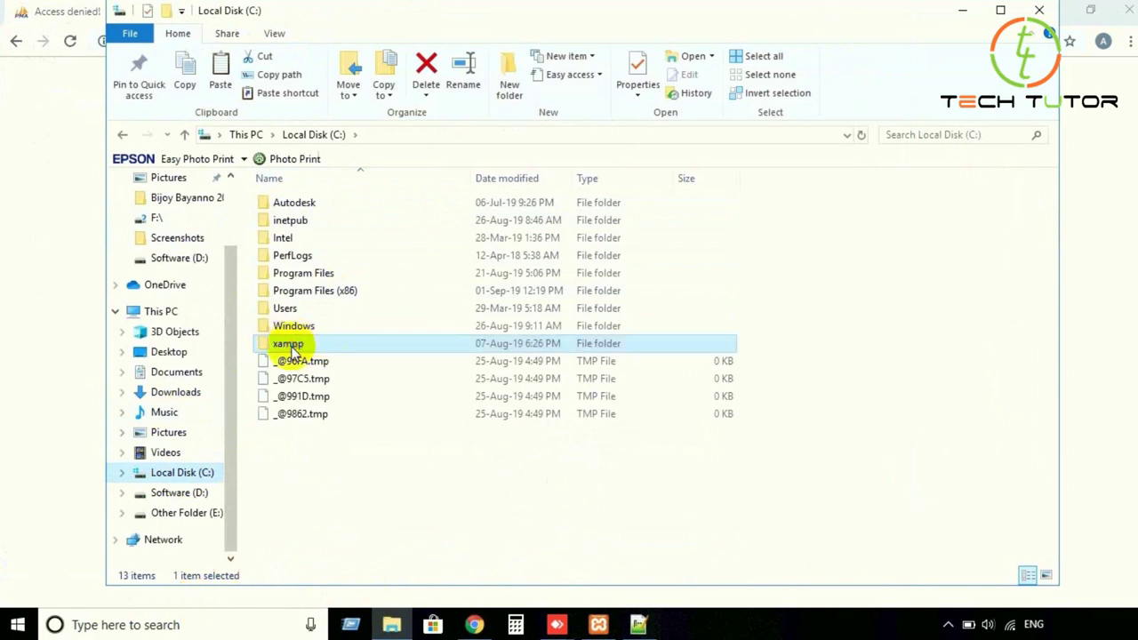
{"action": "double_click", "coordinate": [289, 347]}
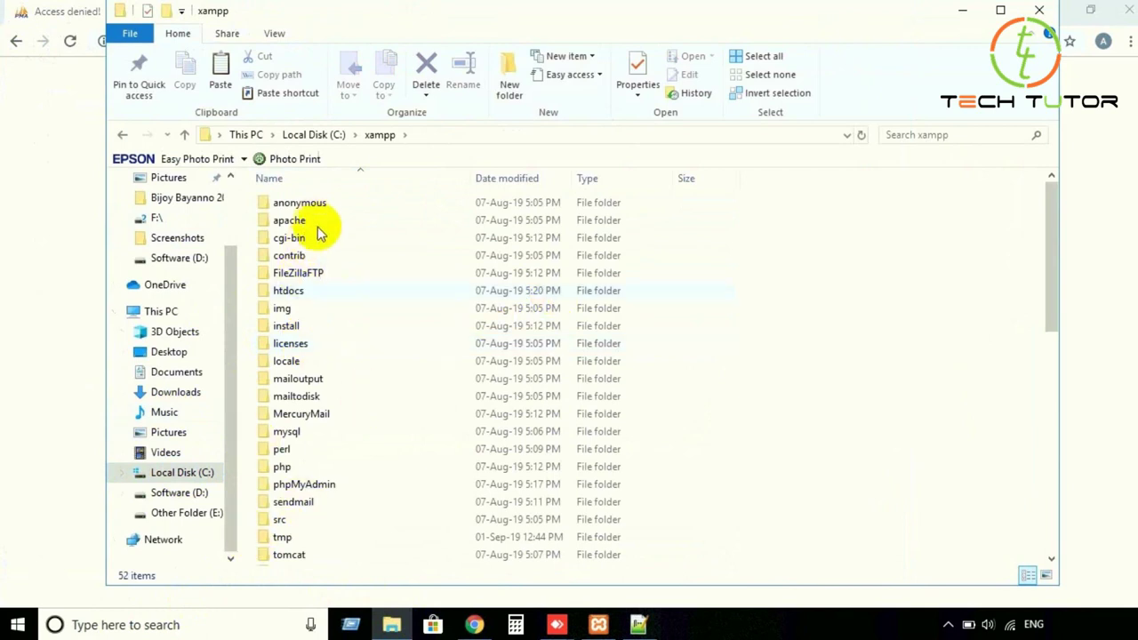
{"action": "double_click", "coordinate": [325, 489]}
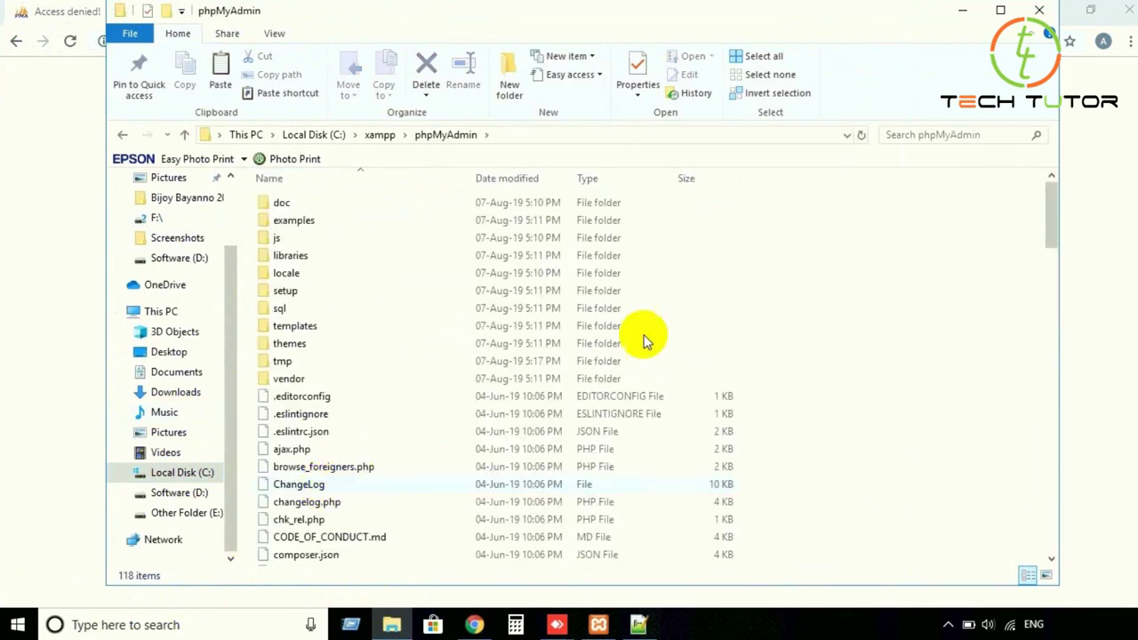
Step: Find config.inc.php in the phpMyAdmin folder and open it for editing in Notepad++
{"action": "left_click_drag", "start_coordinate": [1050, 201], "coordinate": [293, 419]}
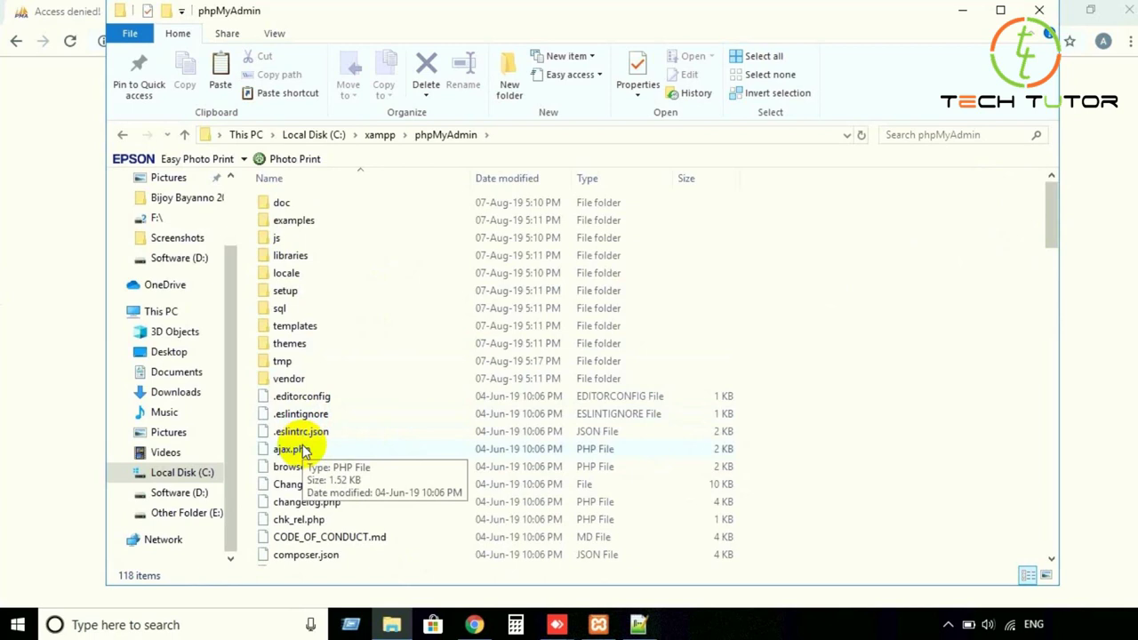
{"action": "left_click", "coordinate": [302, 396]}
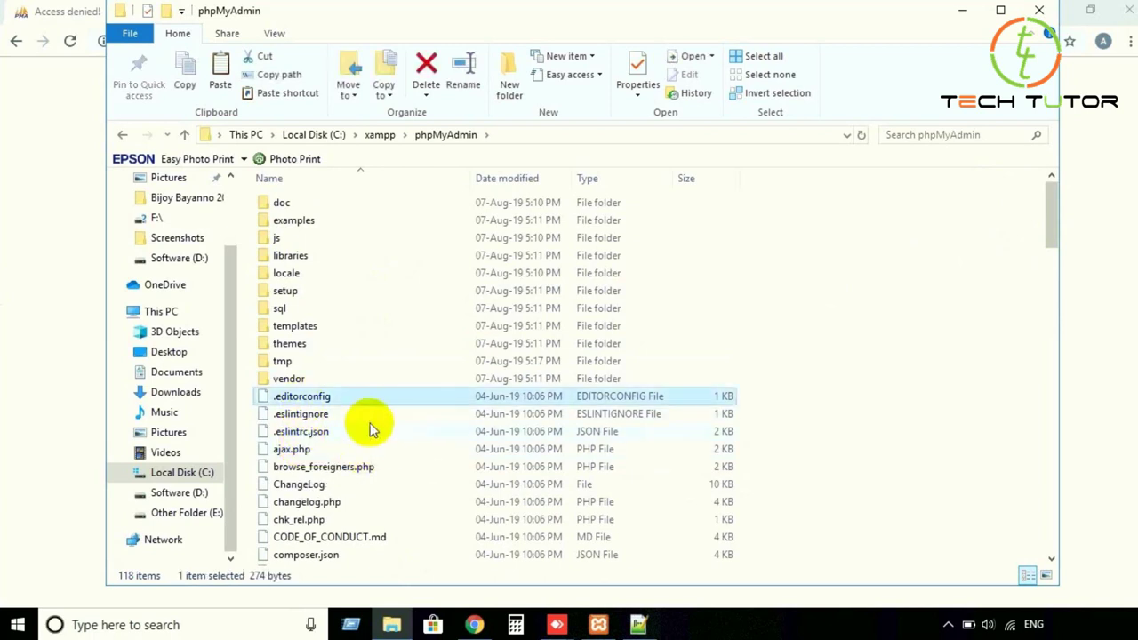
{"action": "key", "text": "c"}
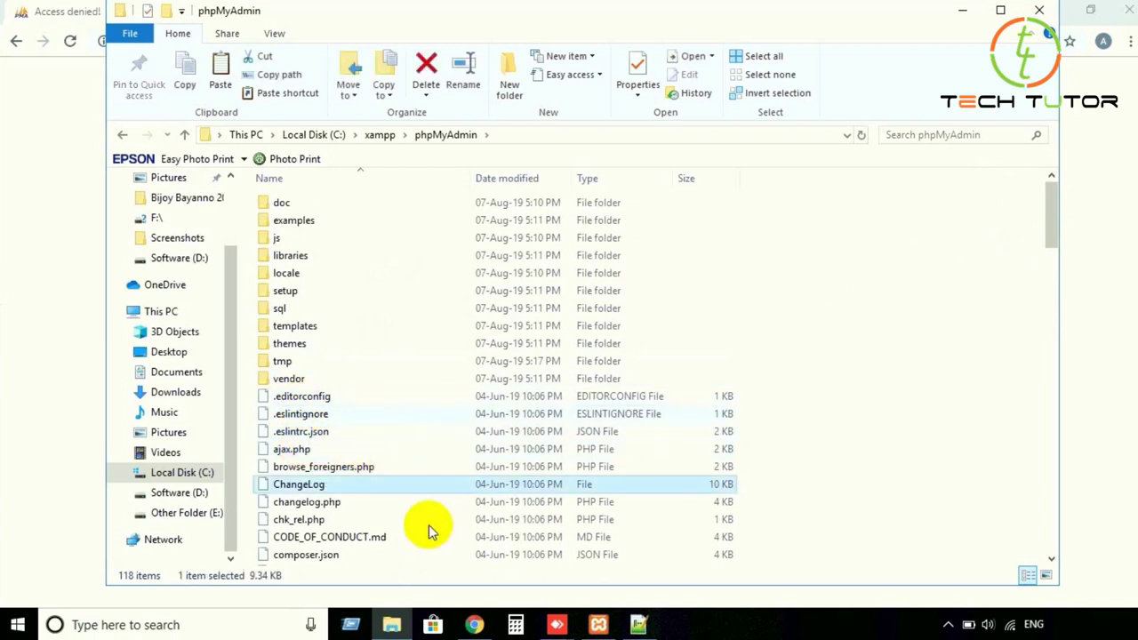
{"action": "key", "text": "c"}
{"action": "key", "text": "c"}
{"action": "key", "text": "c"}
{"action": "key", "text": "c"}
{"action": "key", "text": "c"}
{"action": "key", "text": "c"}
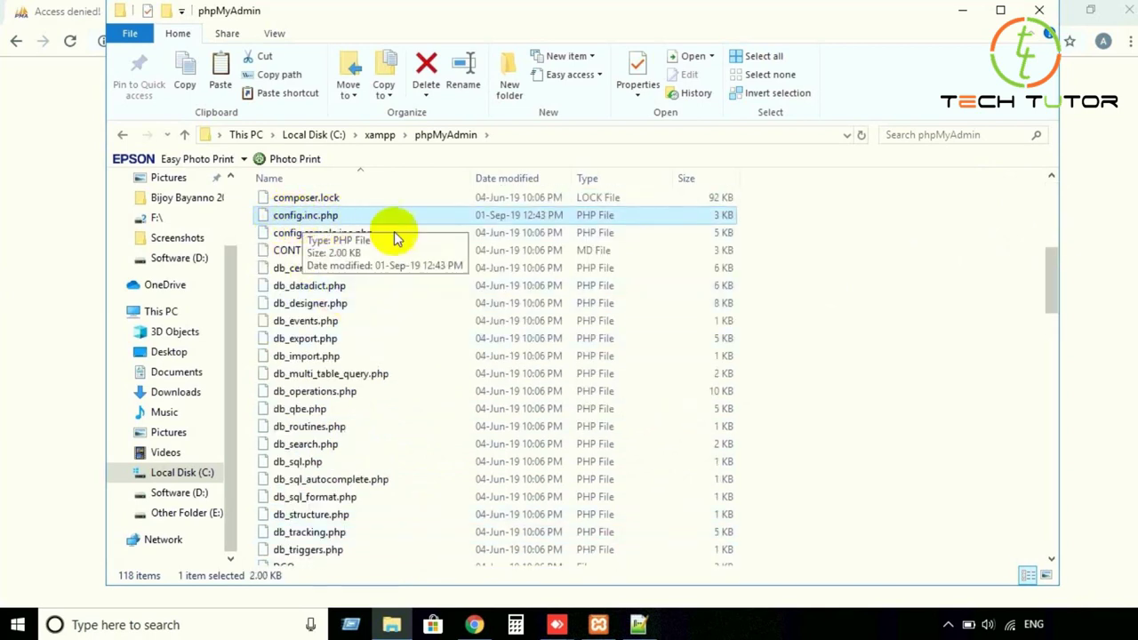
{"action": "right_click", "coordinate": [347, 223]}
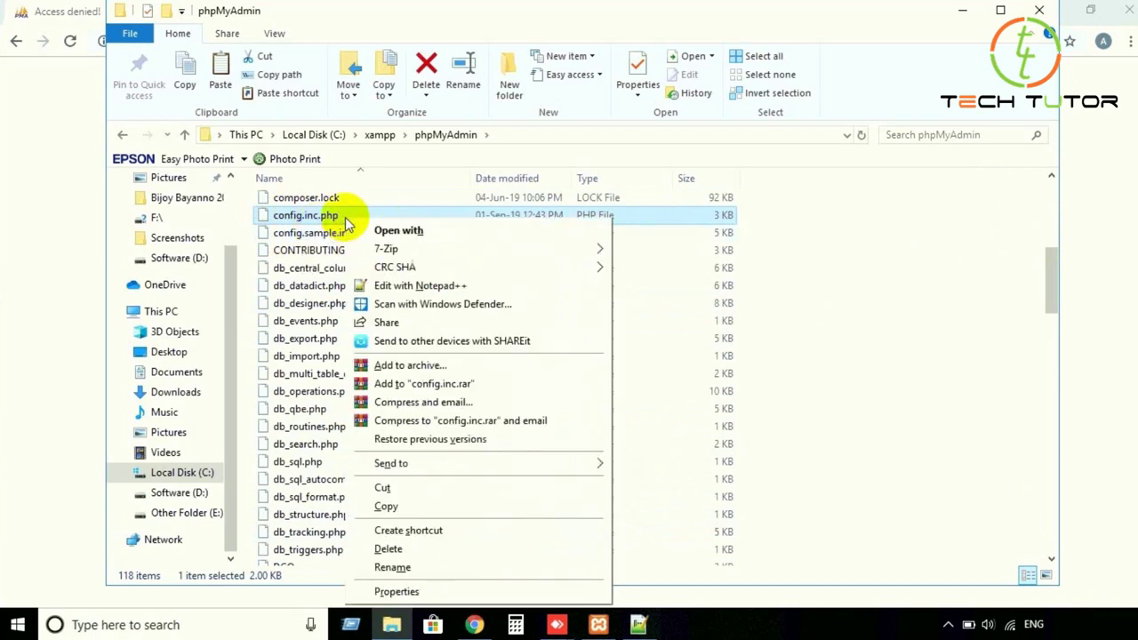
{"action": "left_click", "coordinate": [405, 294]}
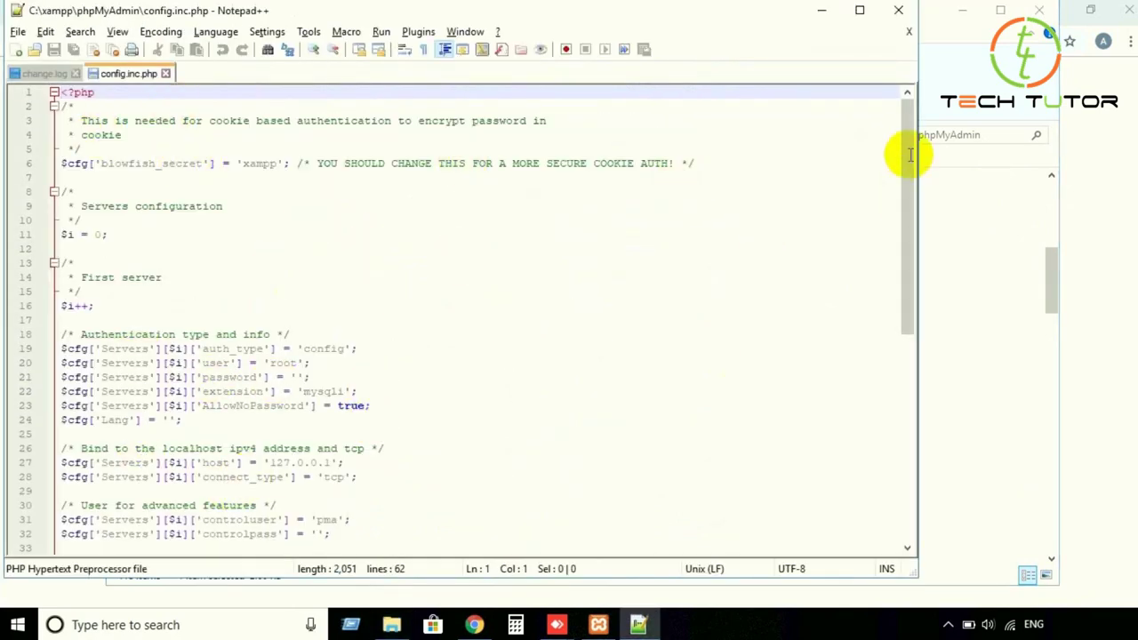
Step: Set the server's auth_type to 'cookie' in config.inc.php and save the file
{"action": "scroll", "coordinate": [896, 170], "scroll_direction": "down", "scroll_amount": 2}
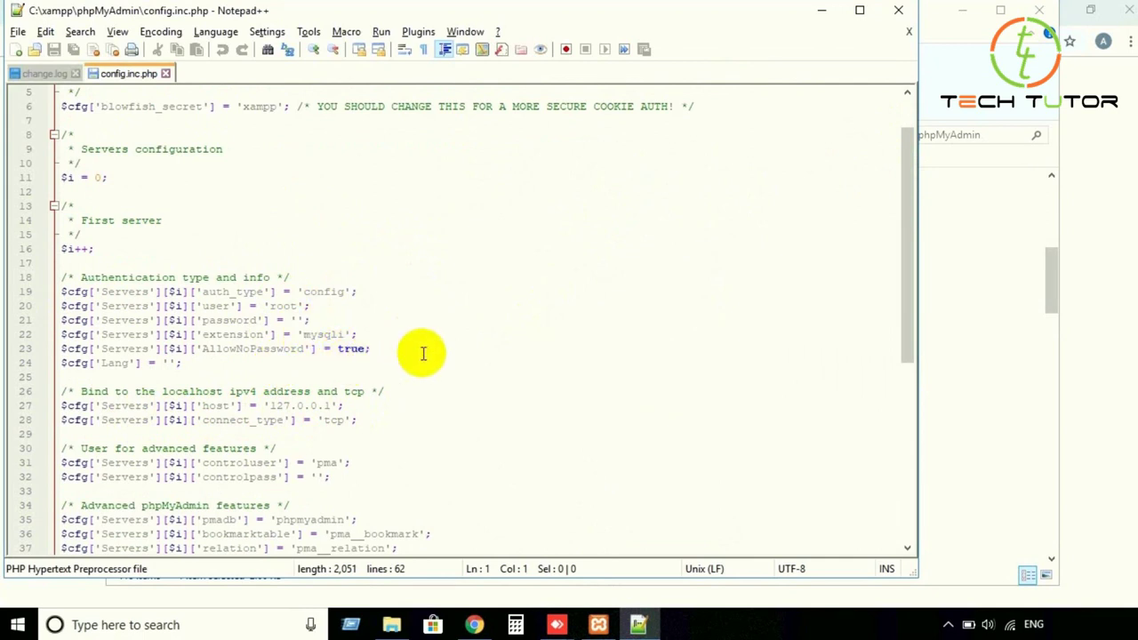
{"action": "left_click", "coordinate": [303, 293]}
{"action": "left_click_drag", "start_coordinate": [329, 291], "coordinate": [340, 292]}
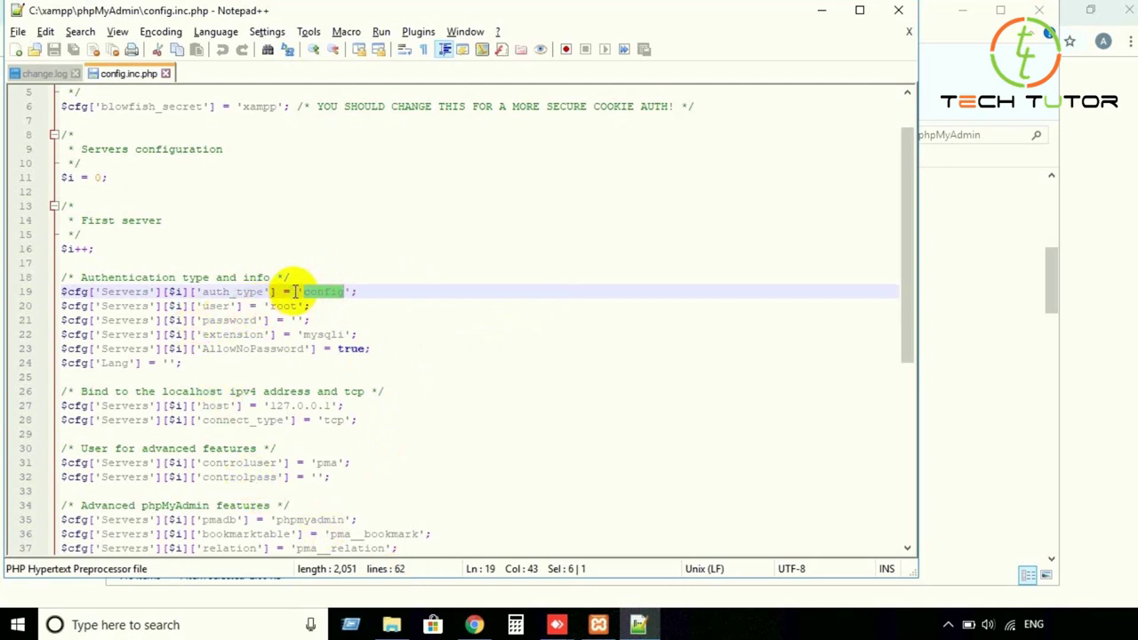
{"action": "type", "text": "coo"}
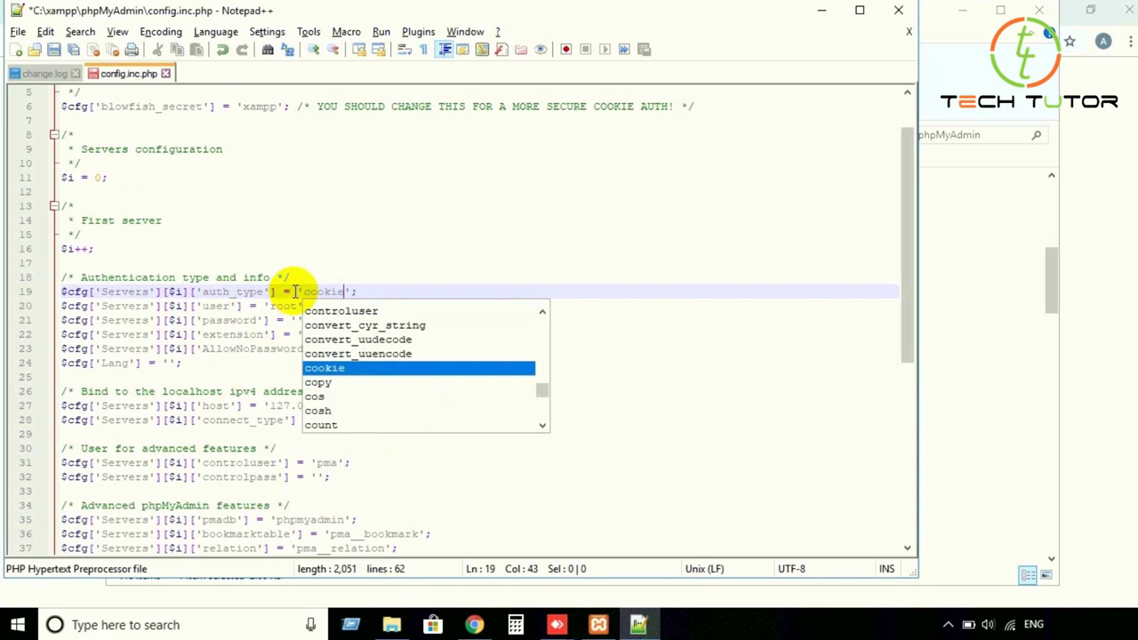
{"action": "type", "text": "kie"}
{"action": "key", "text": "Escape"}
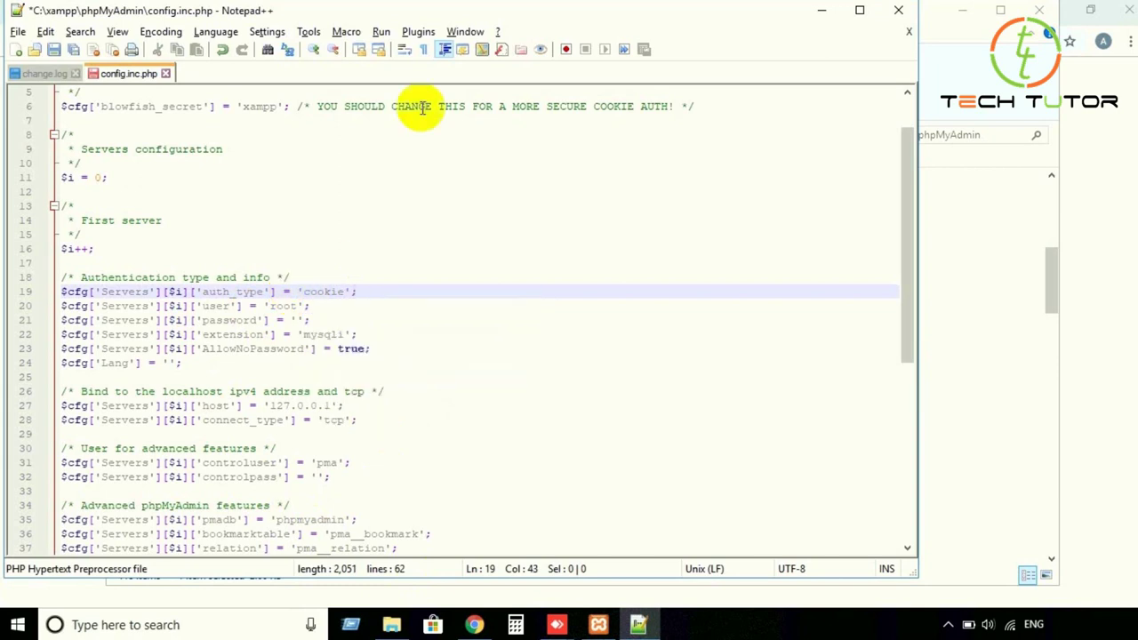
{"action": "left_click", "coordinate": [52, 53]}
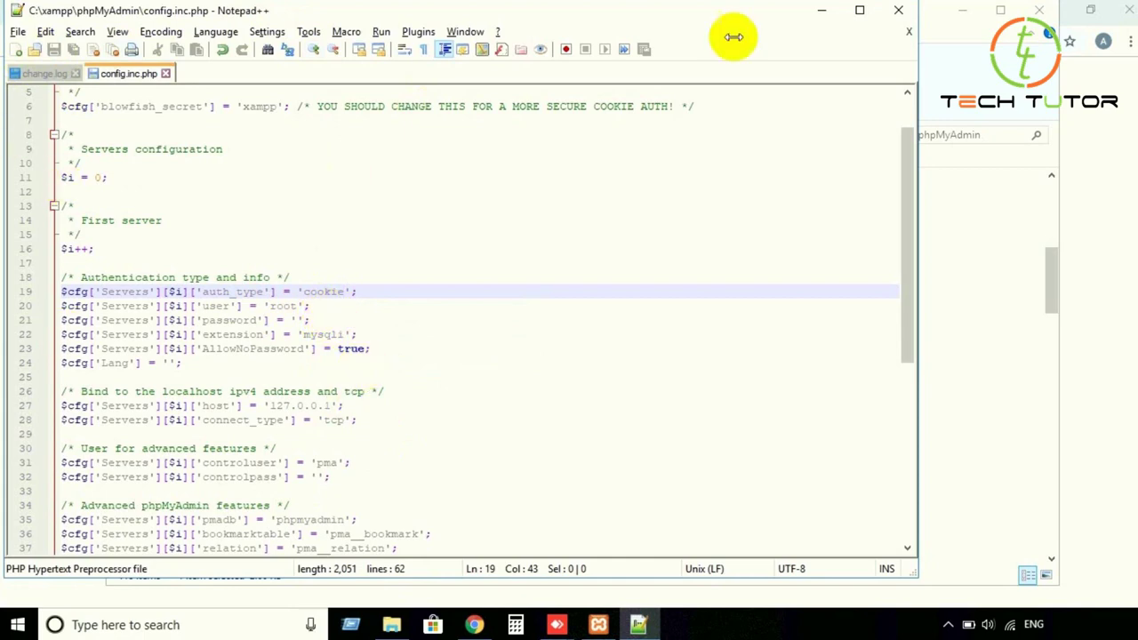
Step: Return to the phpMyAdmin page in Chrome, reload it and open localhost:8080/phpmyadmin/ without index.php
{"action": "left_click", "coordinate": [825, 12]}
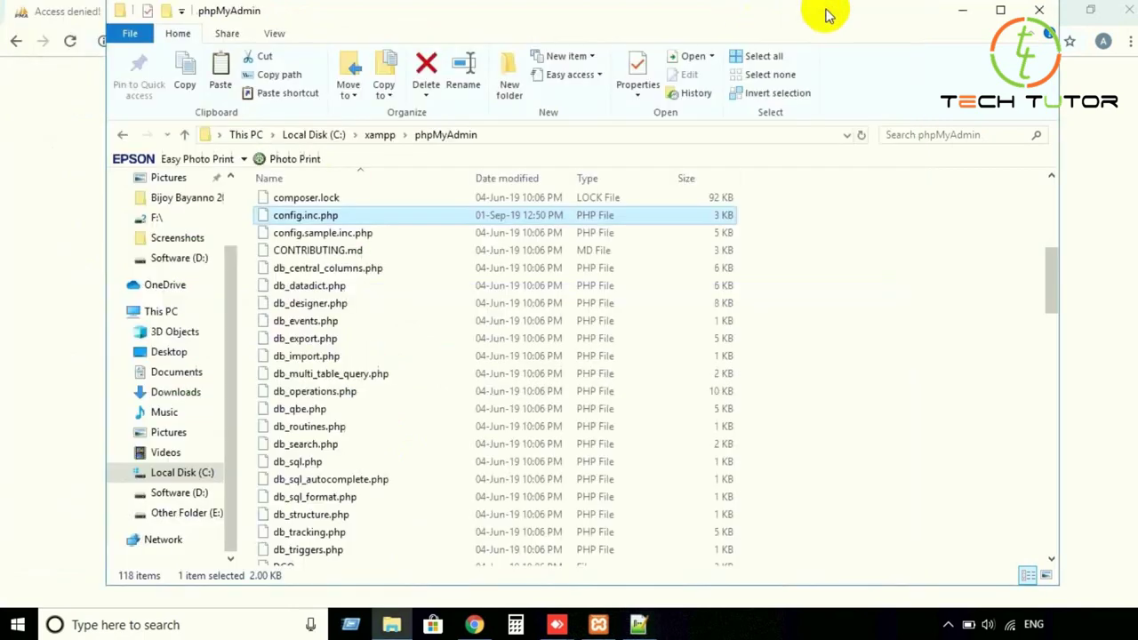
{"action": "left_click", "coordinate": [966, 13]}
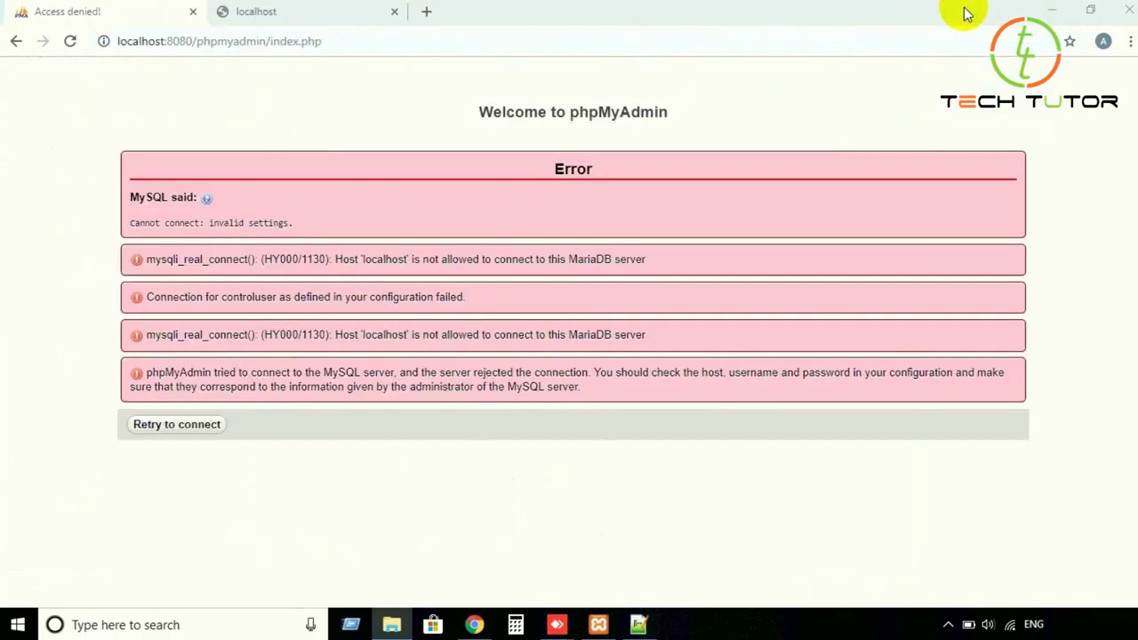
{"action": "left_click", "coordinate": [70, 42]}
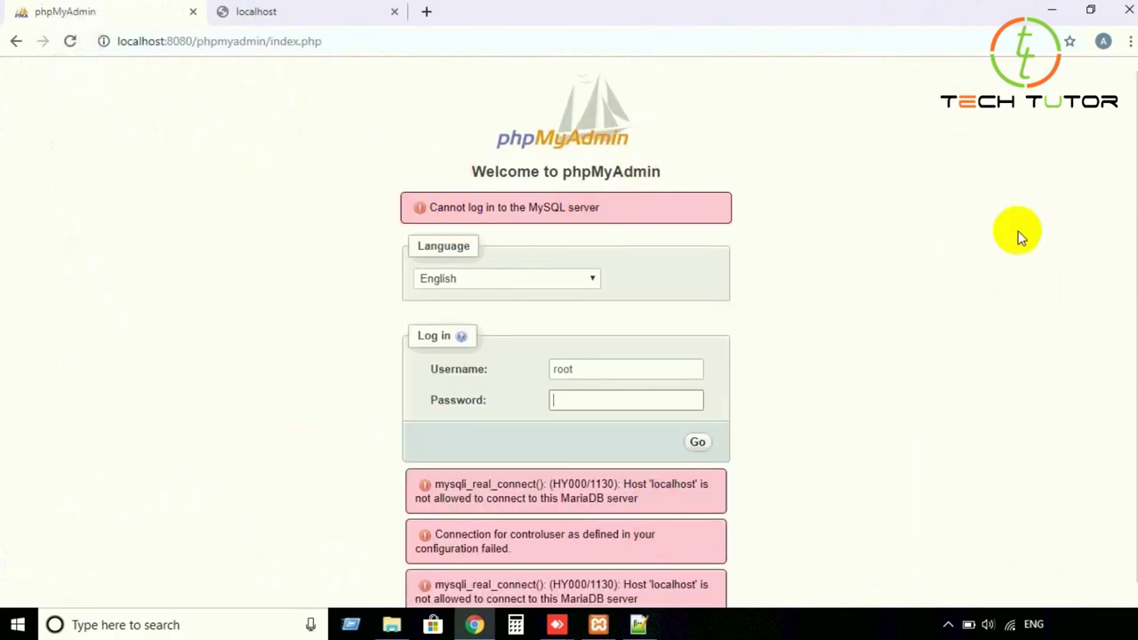
{"action": "scroll", "coordinate": [1132, 164], "scroll_direction": "down", "scroll_amount": 1}
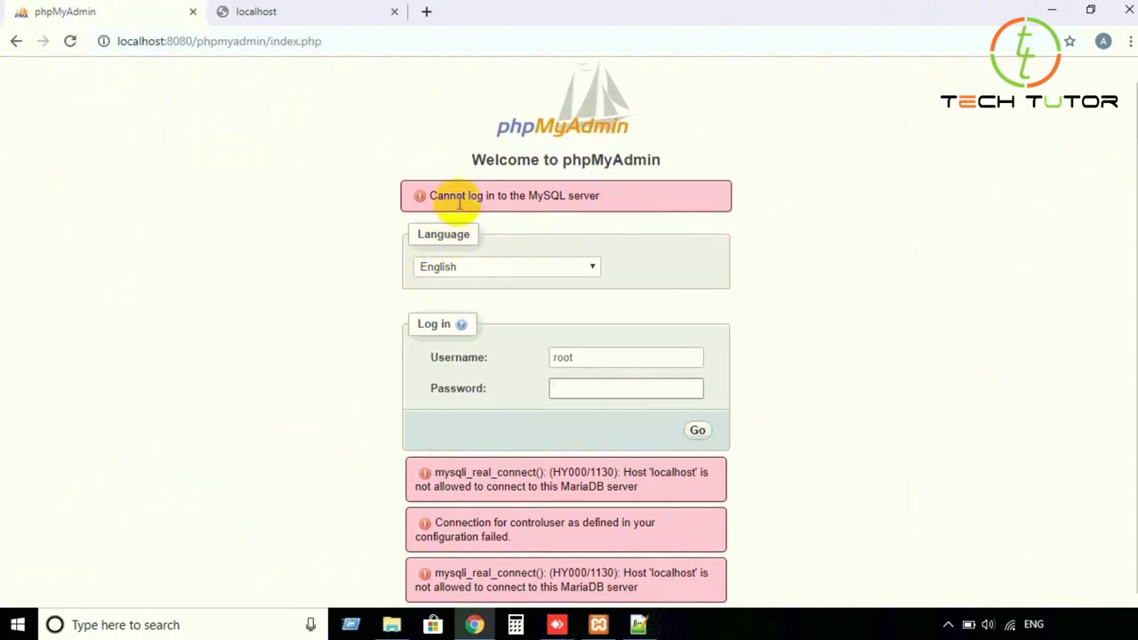
{"action": "left_click_drag", "start_coordinate": [270, 41], "coordinate": [438, 41]}
{"action": "key", "text": "BackSpace"}
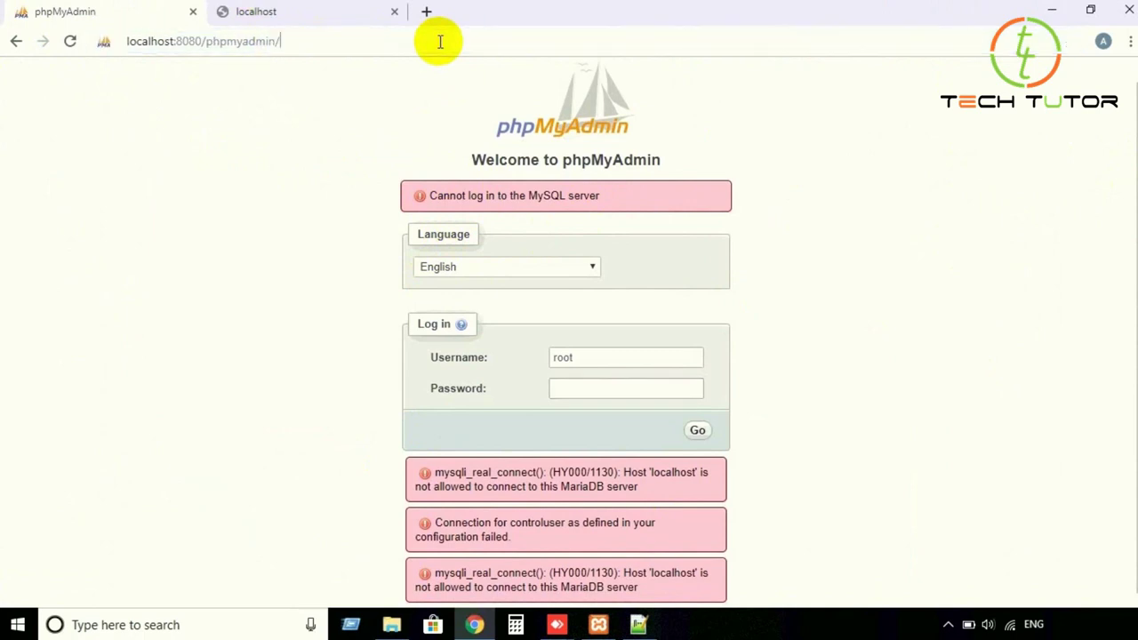
{"action": "key", "text": "Return"}
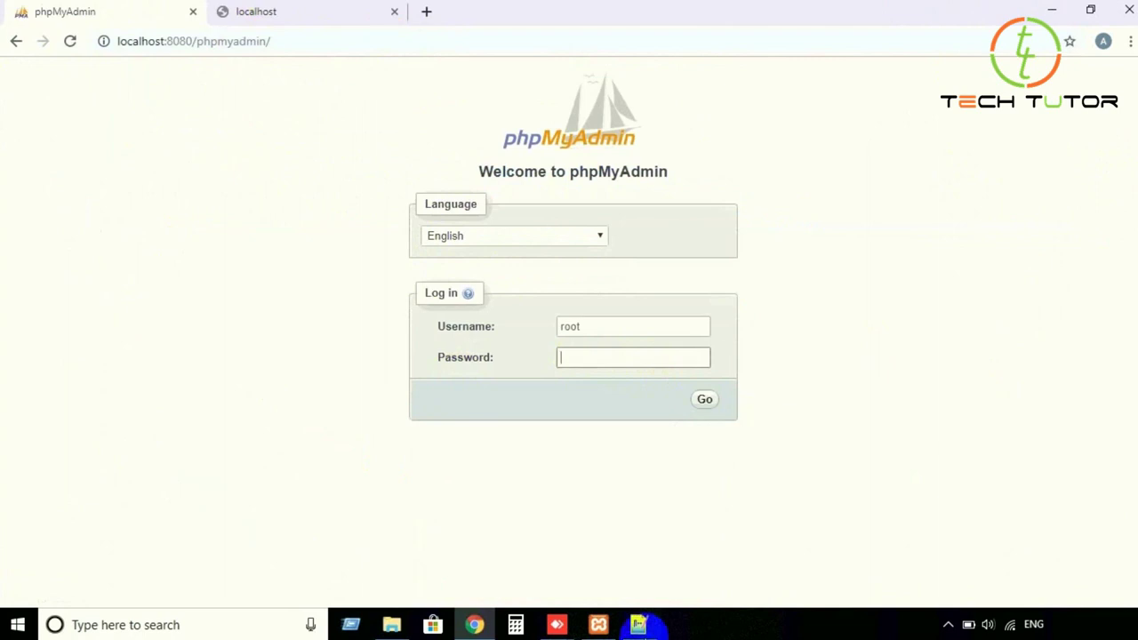
Step: Compare the authentication settings in config.inc.php in Notepad++ with the phpMyAdmin login form in Chrome
{"action": "left_click", "coordinate": [637, 625]}
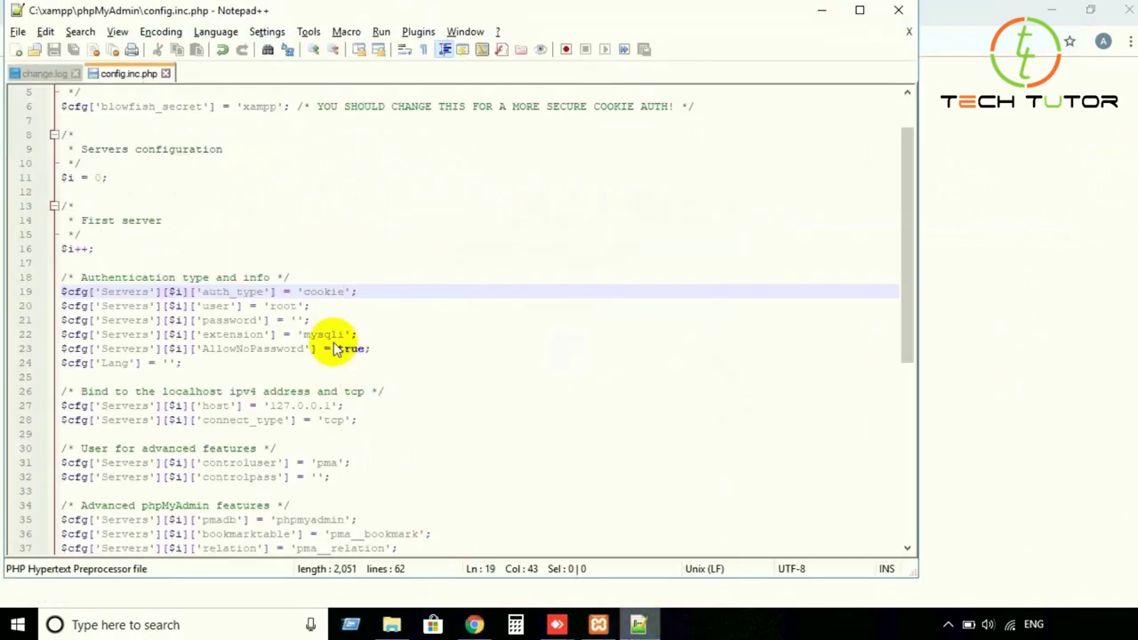
{"action": "left_click", "coordinate": [819, 16]}
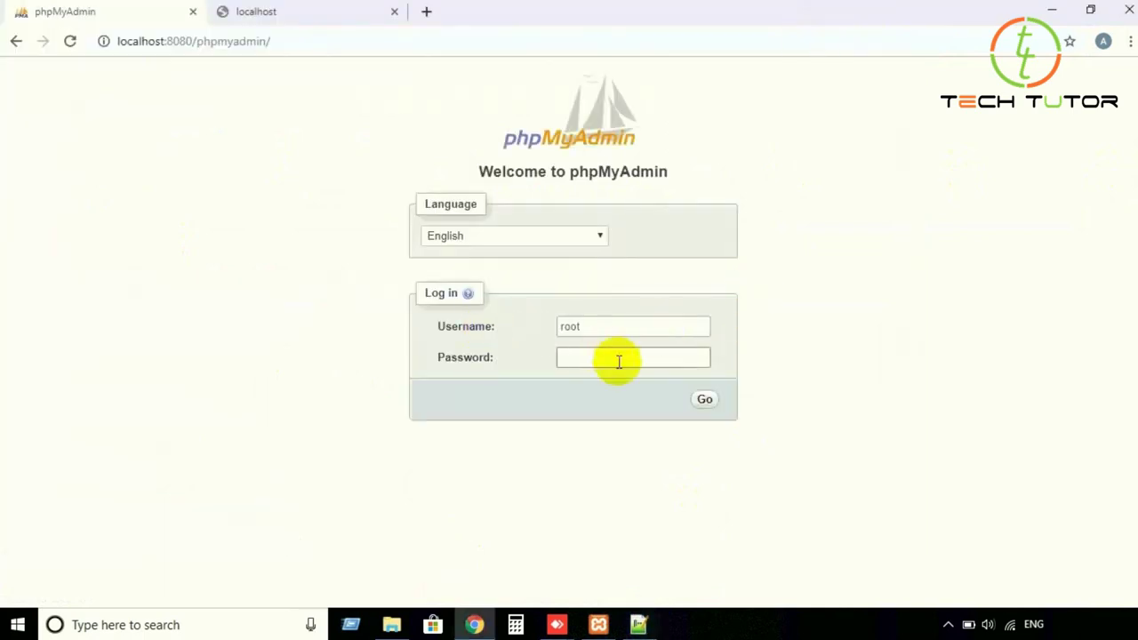
{"action": "left_click", "coordinate": [639, 626]}
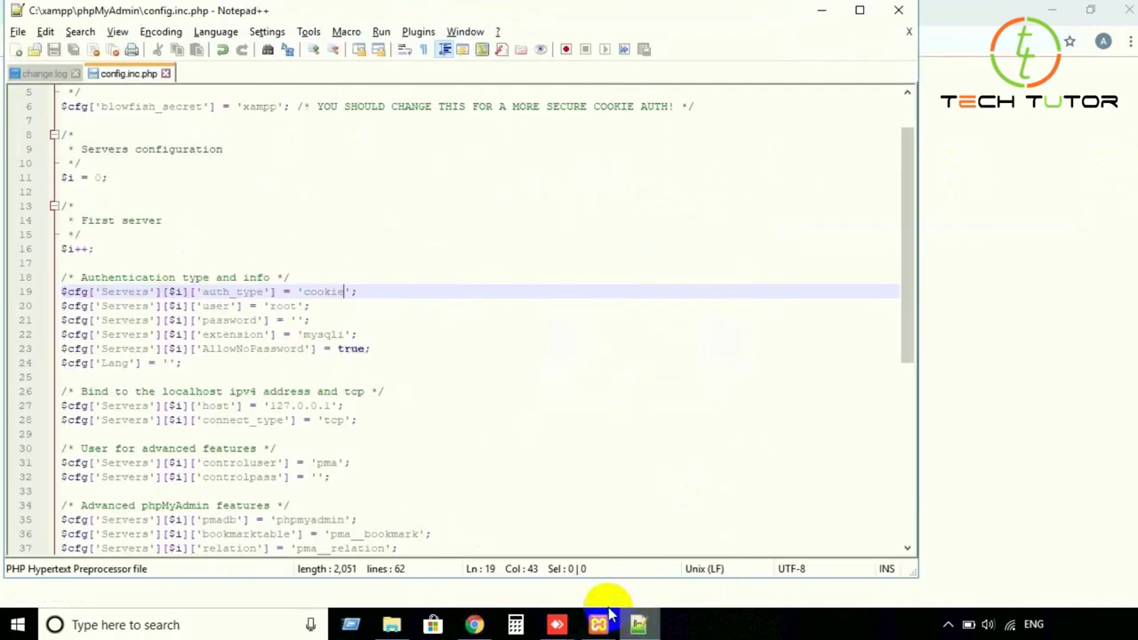
Step: Try to log in to phpMyAdmin in Chrome as root with an empty password
{"action": "left_click", "coordinate": [822, 18]}
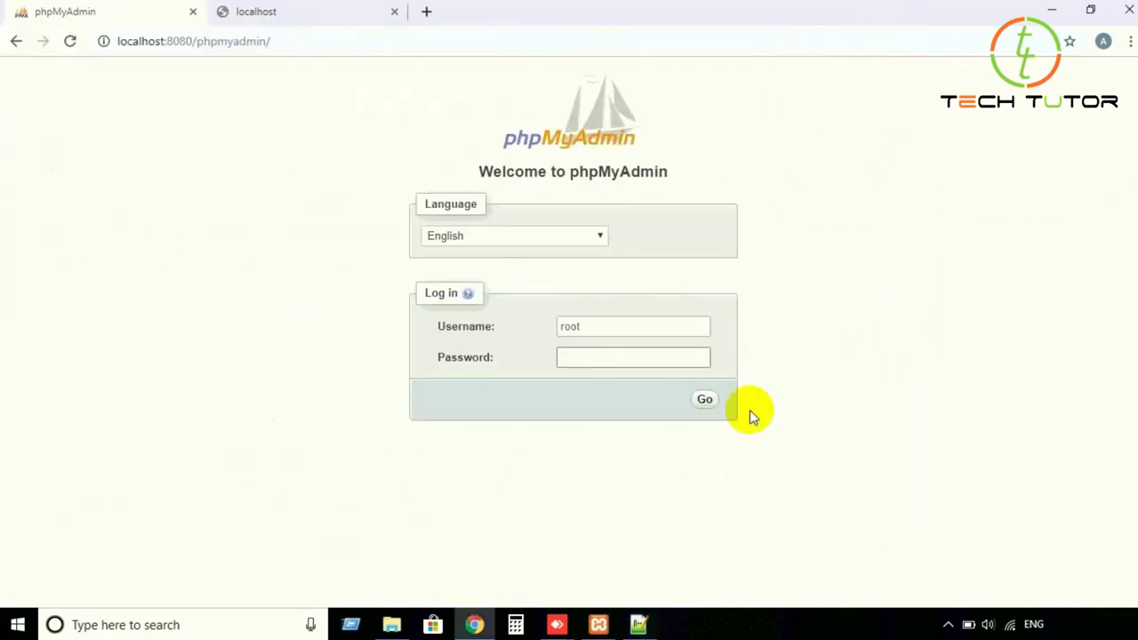
{"action": "left_click", "coordinate": [704, 402]}
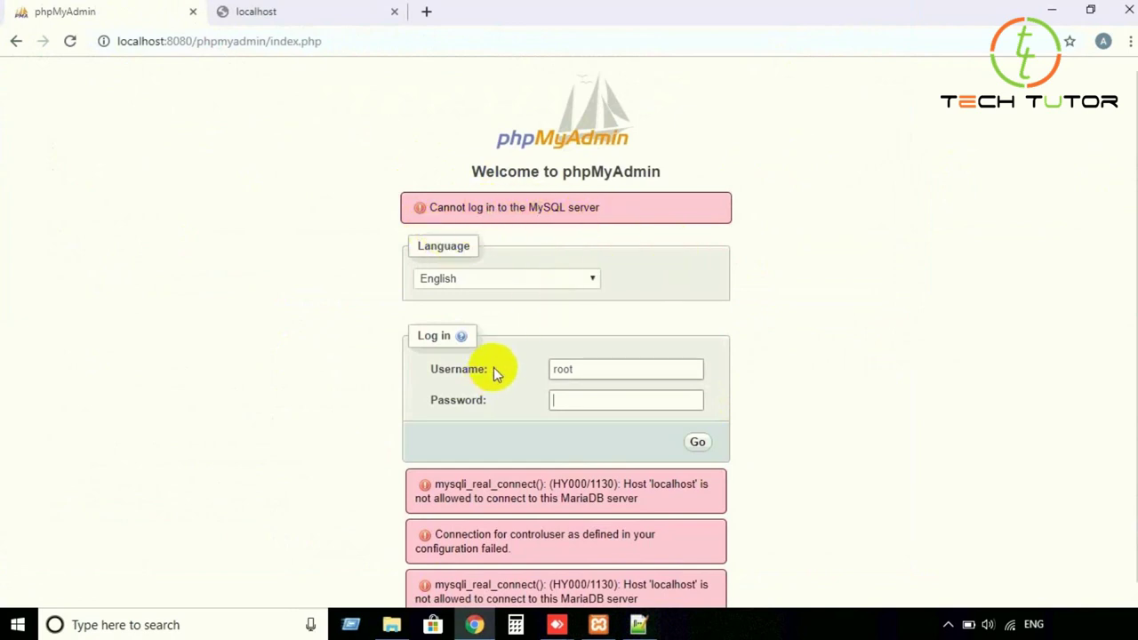
{"action": "left_click", "coordinate": [694, 401]}
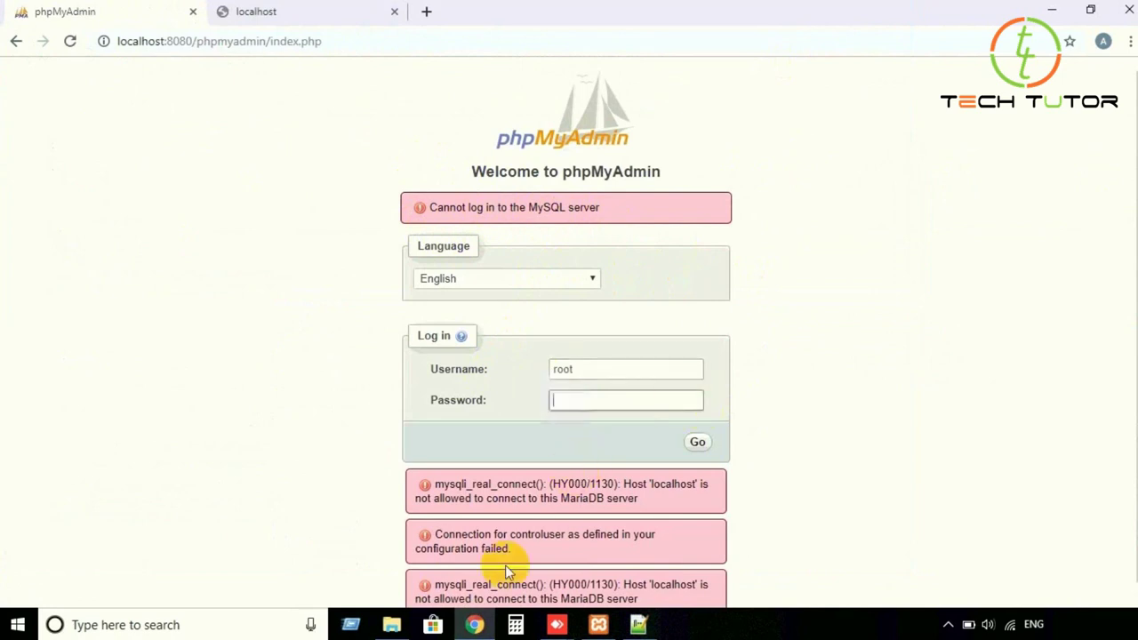
Step: Switch to File Explorer and copy the mysql folder from C:\xampp\mysql\backup
{"action": "mouse_move", "coordinate": [397, 627]}
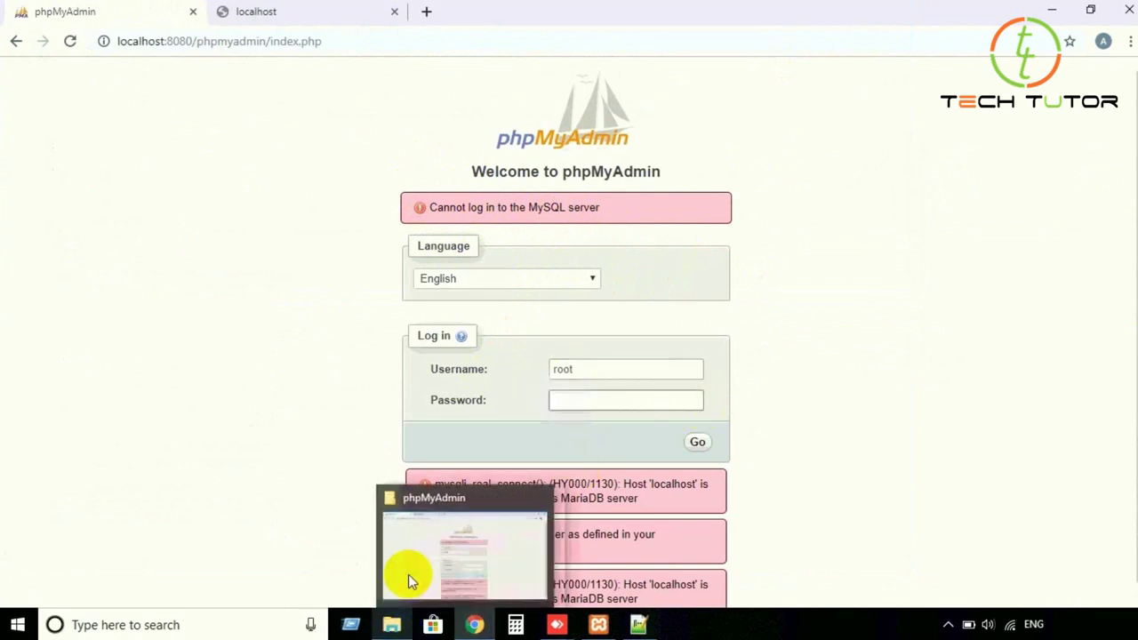
{"action": "left_click", "coordinate": [407, 555]}
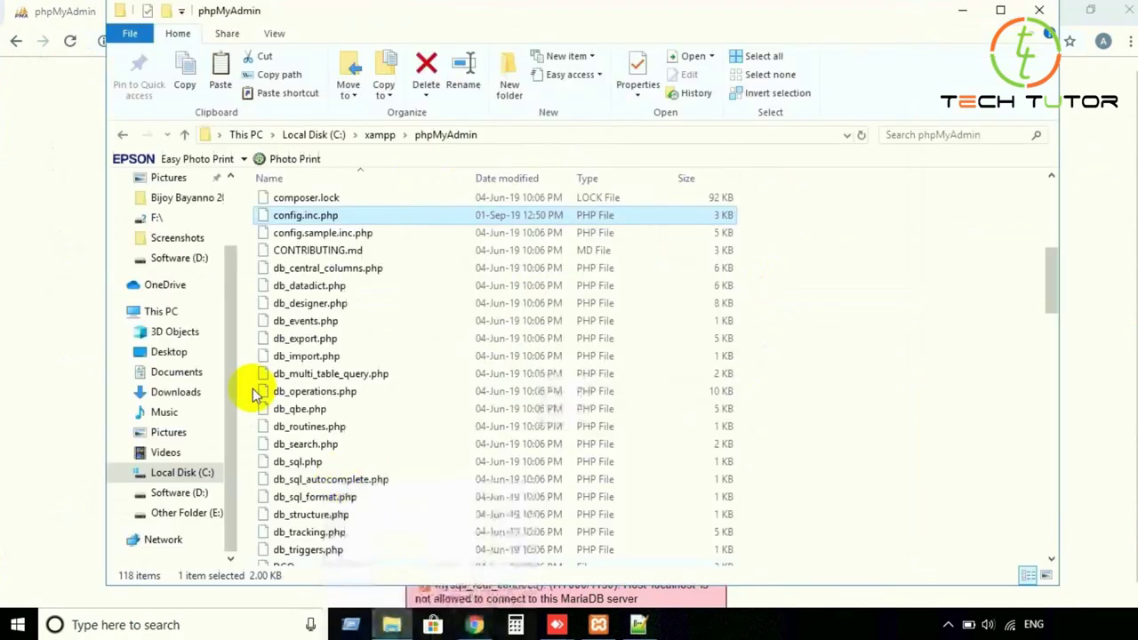
{"action": "left_click", "coordinate": [380, 135]}
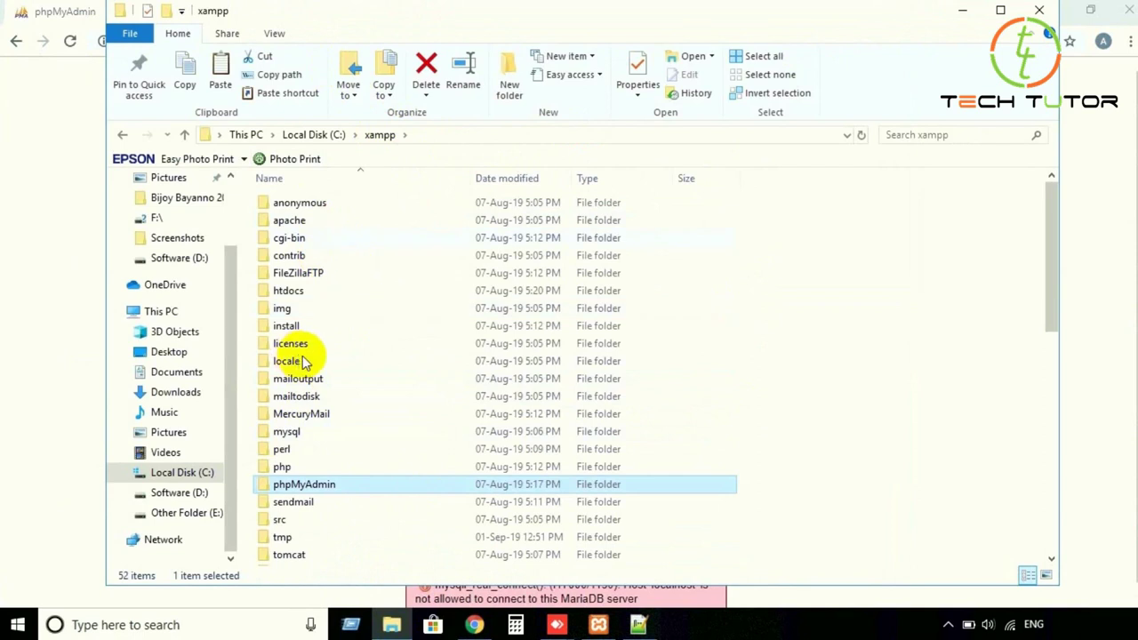
{"action": "left_click", "coordinate": [287, 434]}
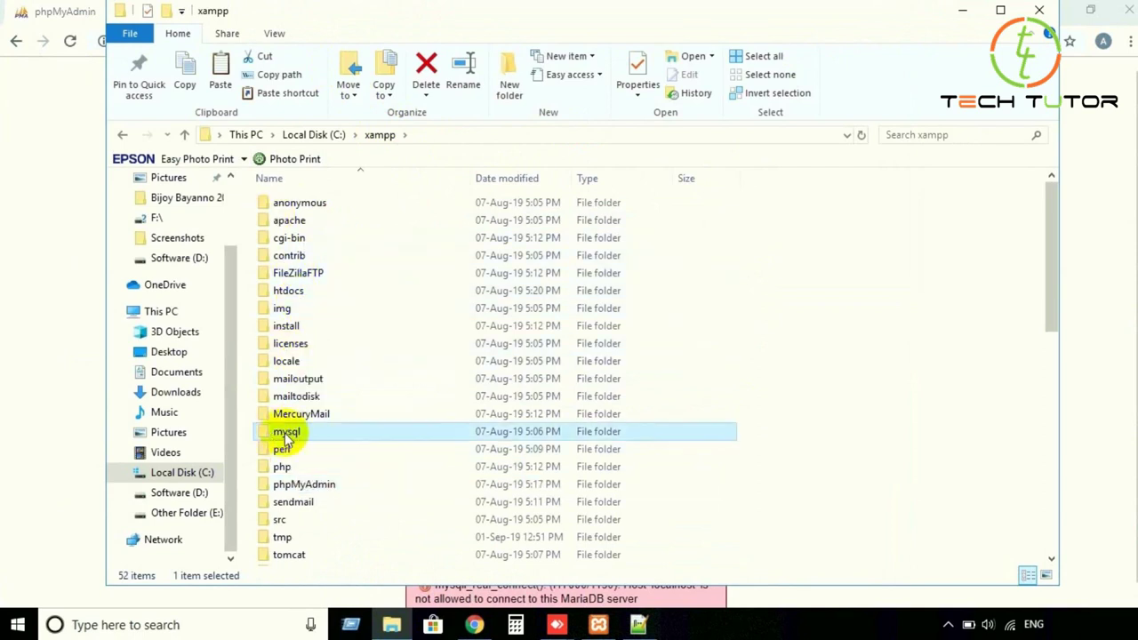
{"action": "double_click", "coordinate": [309, 434]}
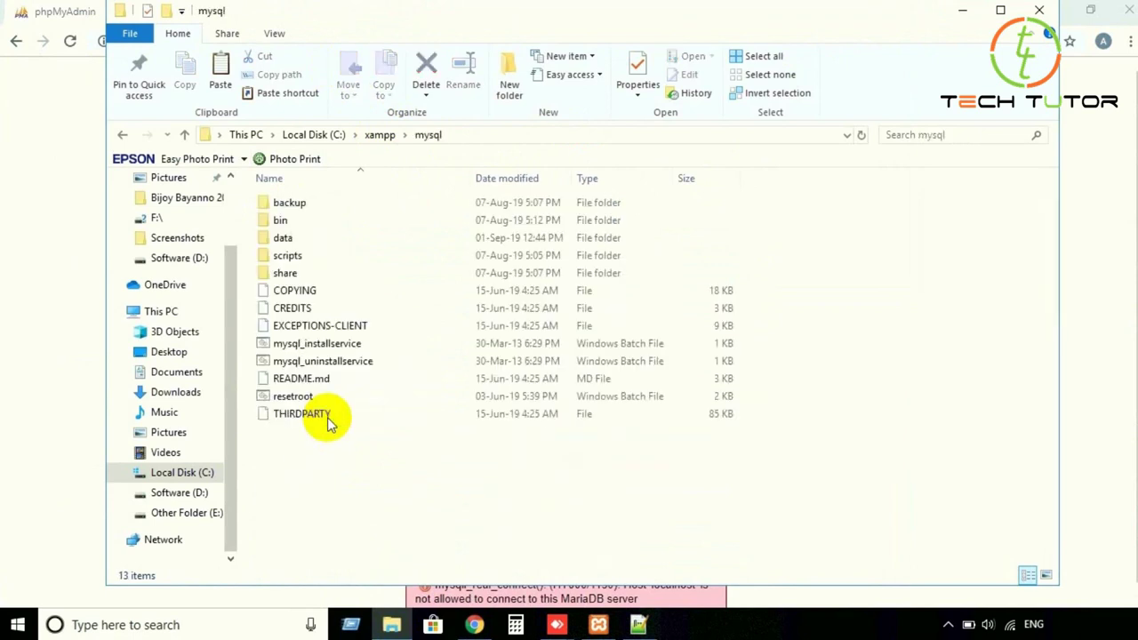
{"action": "double_click", "coordinate": [289, 206]}
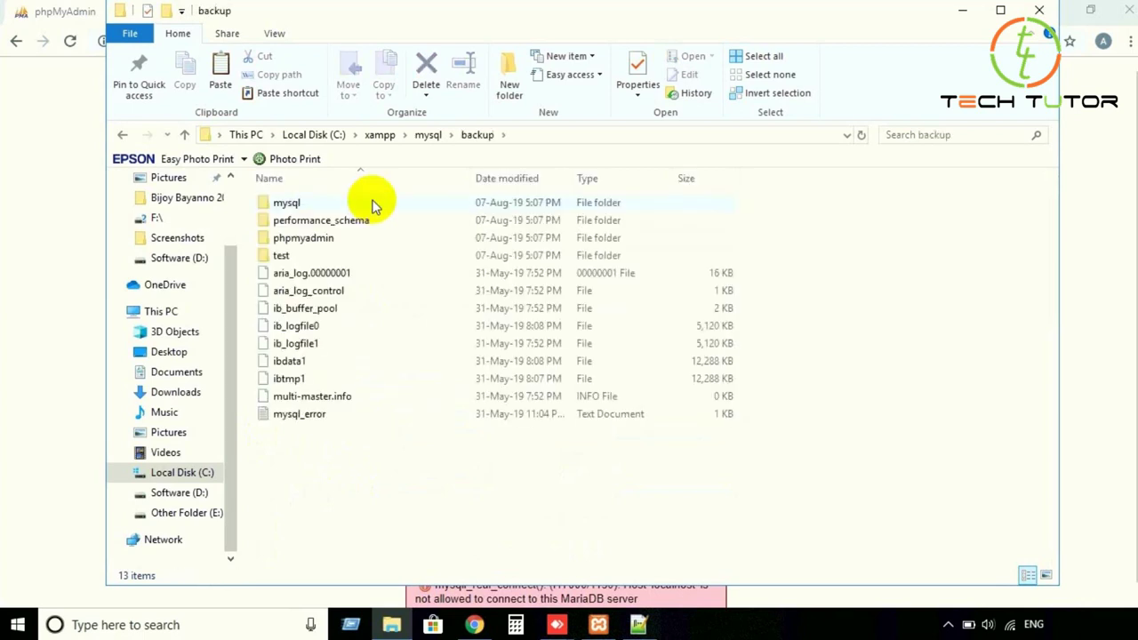
{"action": "left_click", "coordinate": [274, 204]}
{"action": "left_click", "coordinate": [289, 207]}
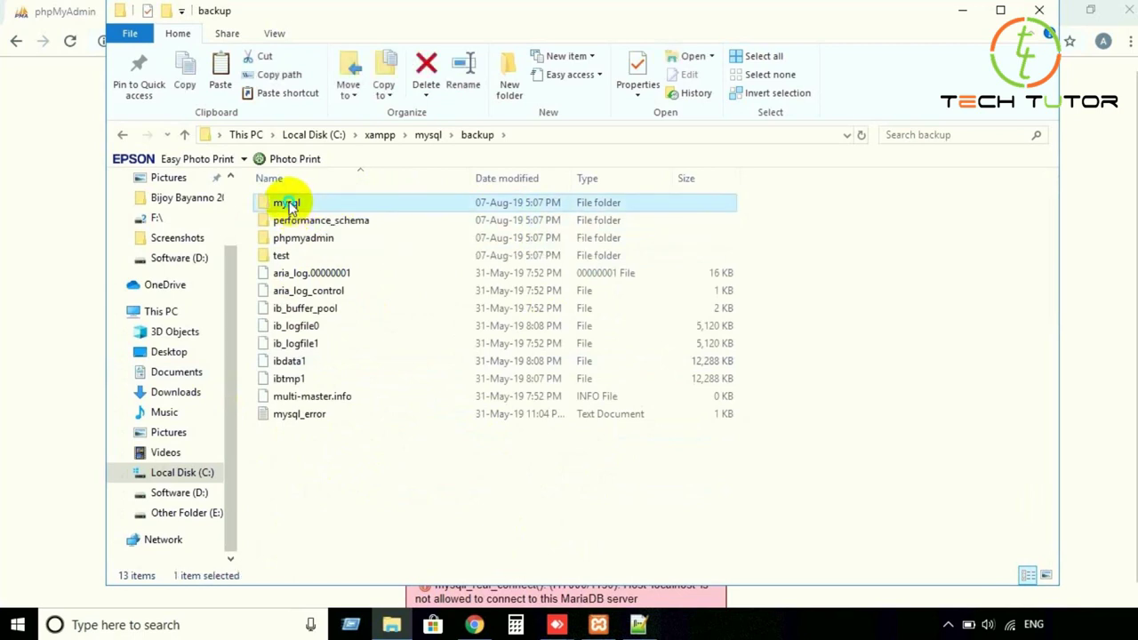
{"action": "right_click", "coordinate": [288, 205]}
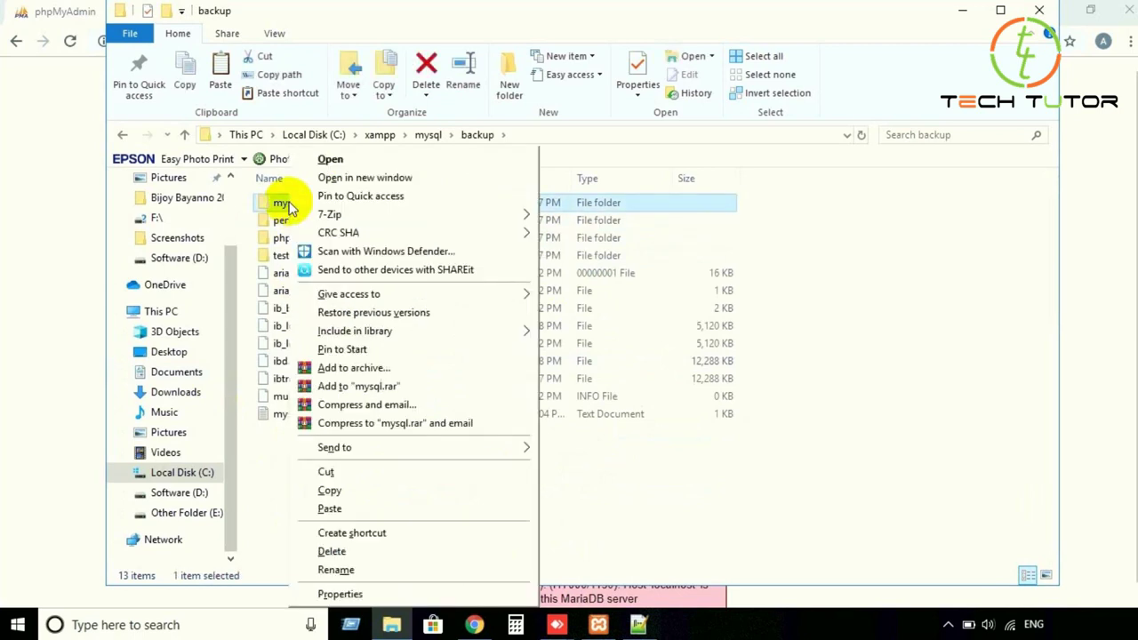
{"action": "left_click", "coordinate": [338, 492]}
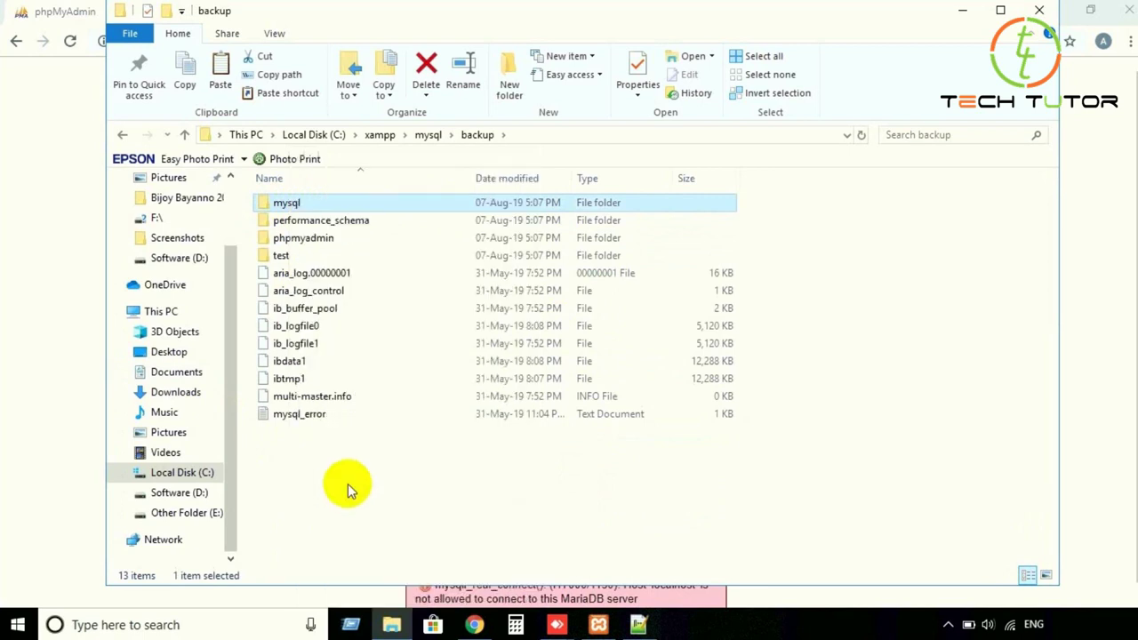
Step: Paste the copied mysql folder into C:\xampp\mysql\data, choosing to replace the files in the destination
{"action": "left_click", "coordinate": [424, 136]}
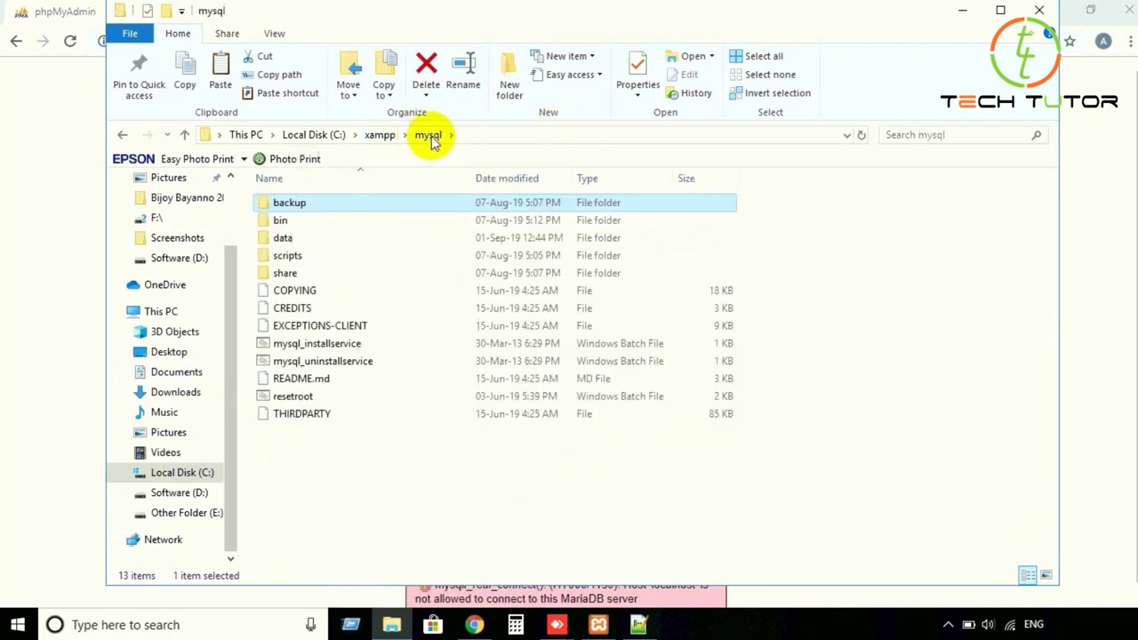
{"action": "double_click", "coordinate": [294, 241]}
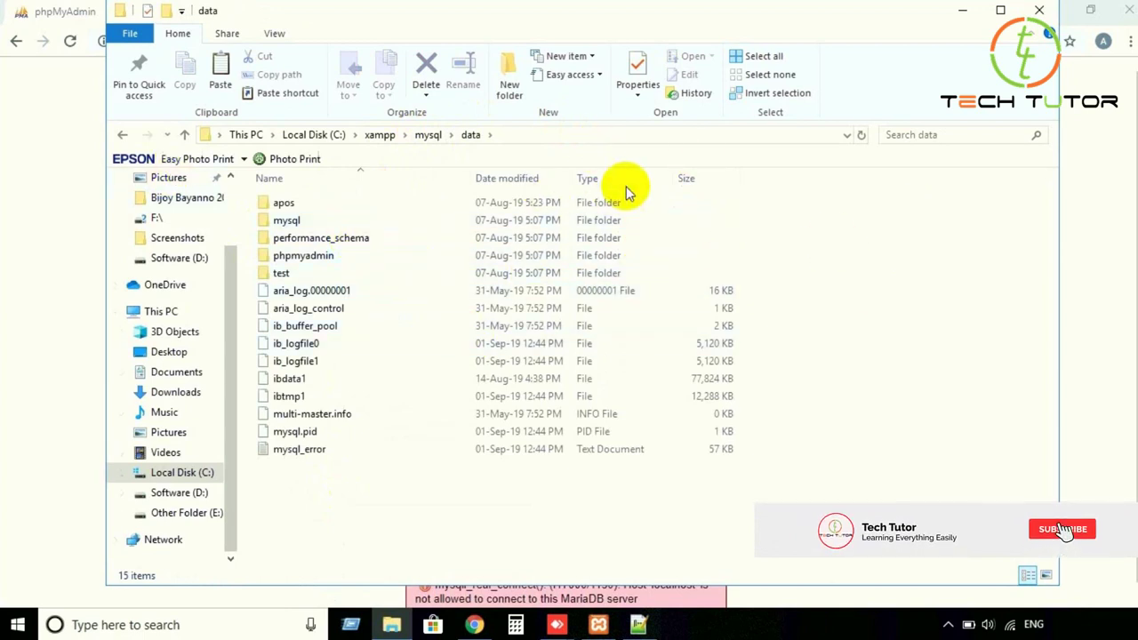
{"action": "right_click", "coordinate": [867, 256]}
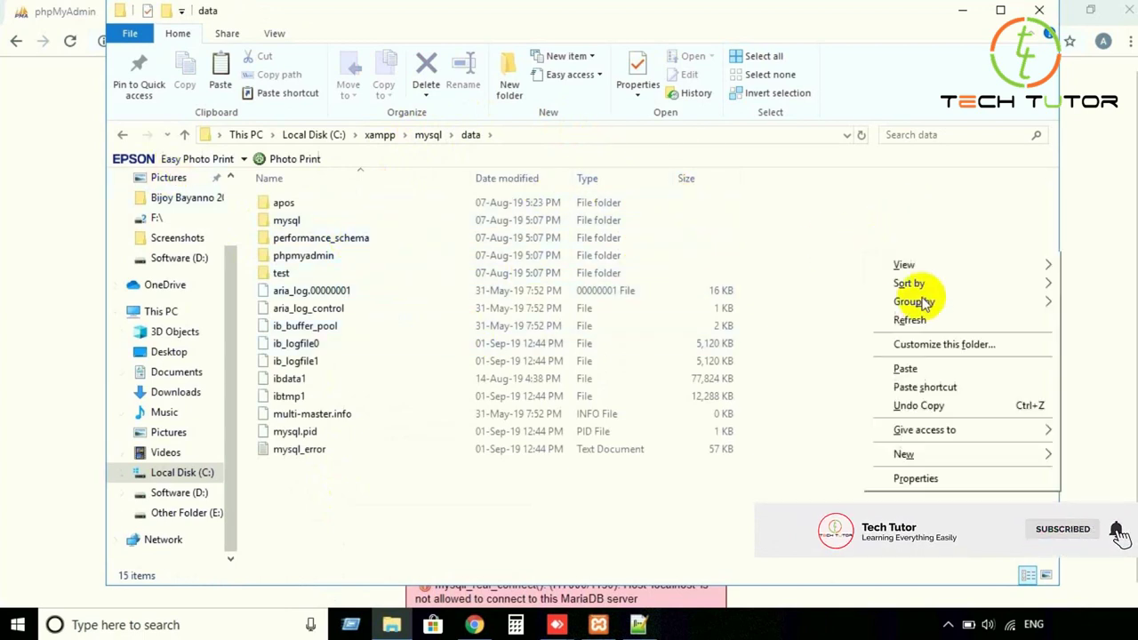
{"action": "left_click", "coordinate": [904, 369]}
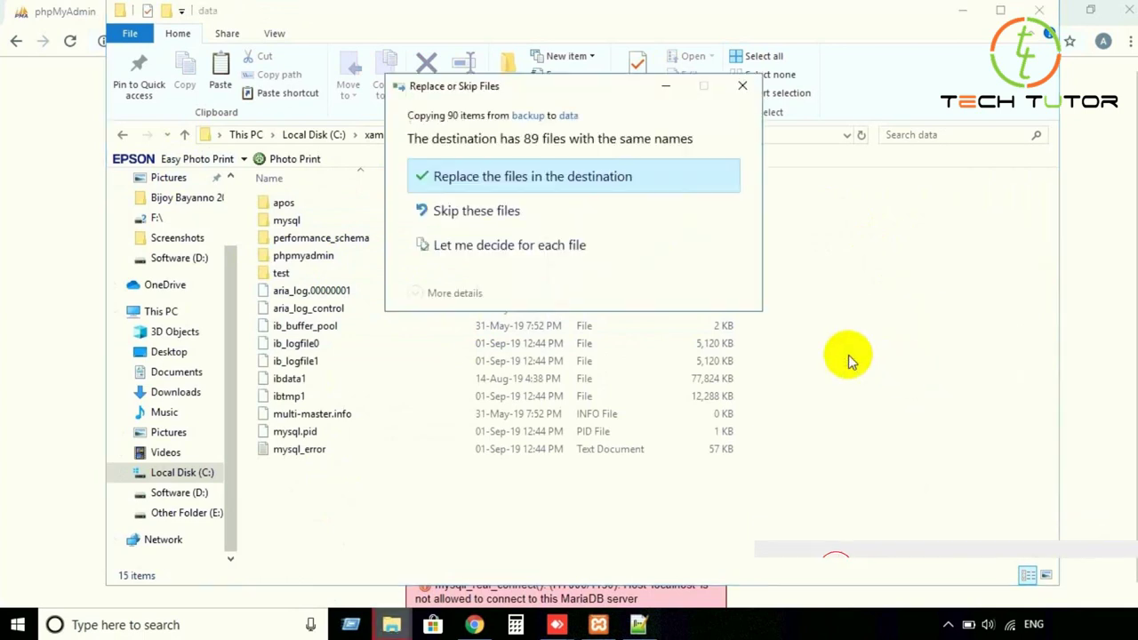
{"action": "left_click", "coordinate": [499, 188]}
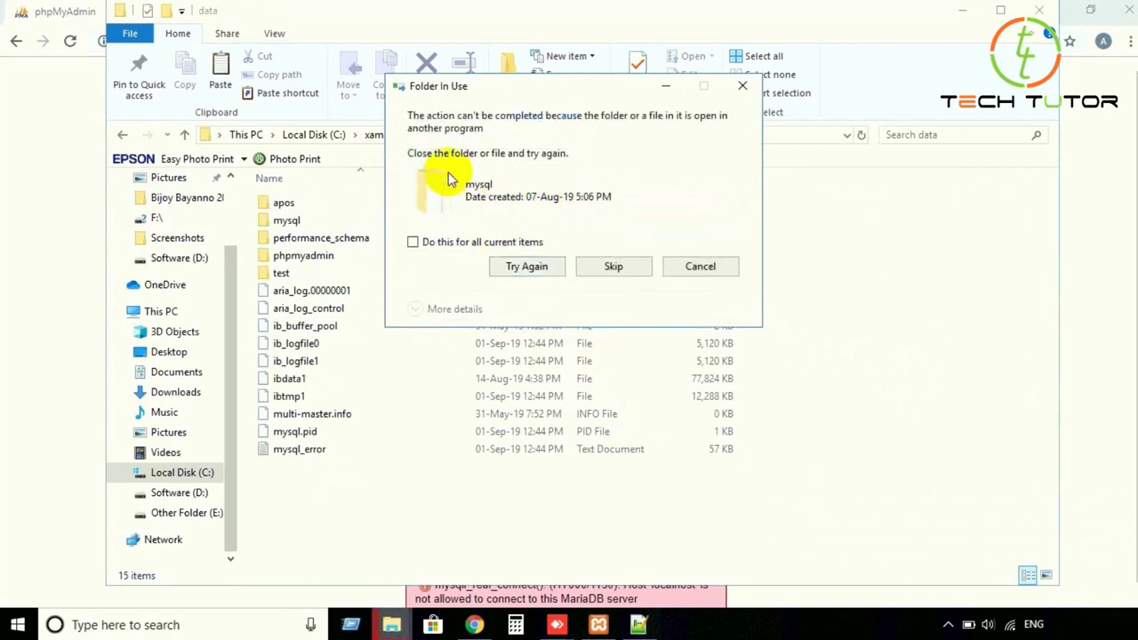
{"action": "left_click", "coordinate": [525, 269]}
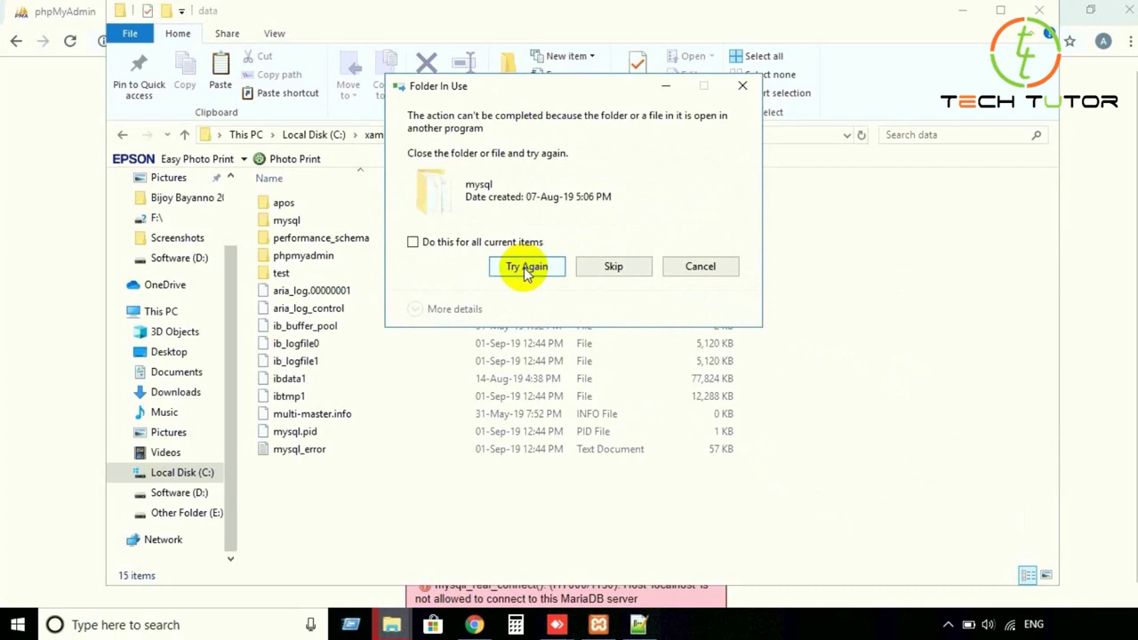
Step: Stop Apache and MySQL in the XAMPP Control Panel and retry the blocked folder copy into data
{"action": "left_click", "coordinate": [599, 625]}
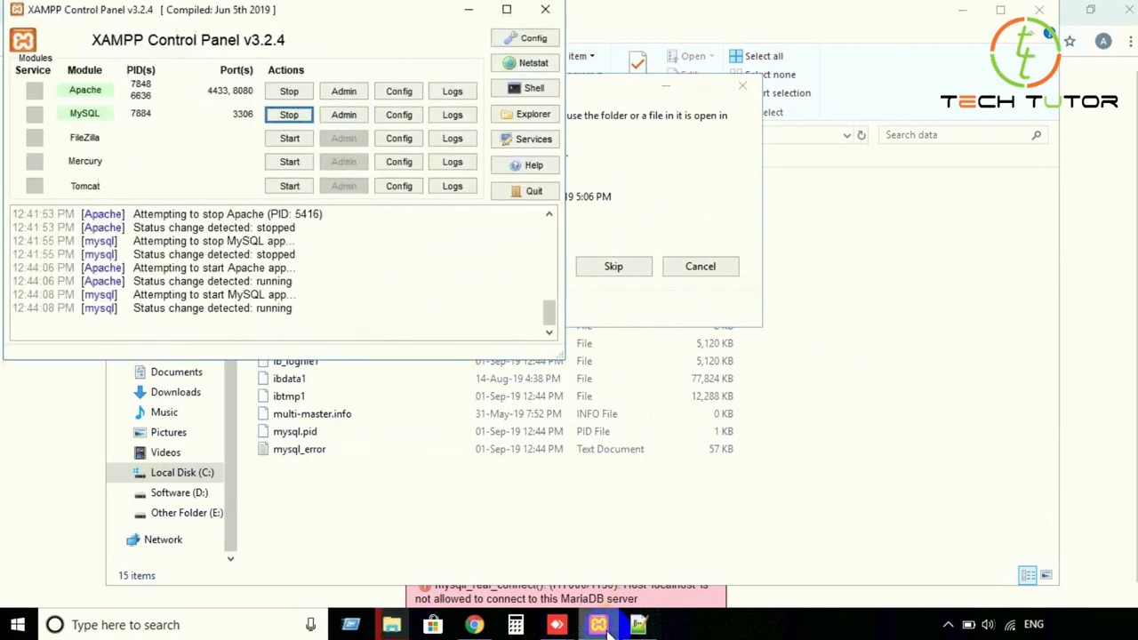
{"action": "left_click", "coordinate": [285, 93]}
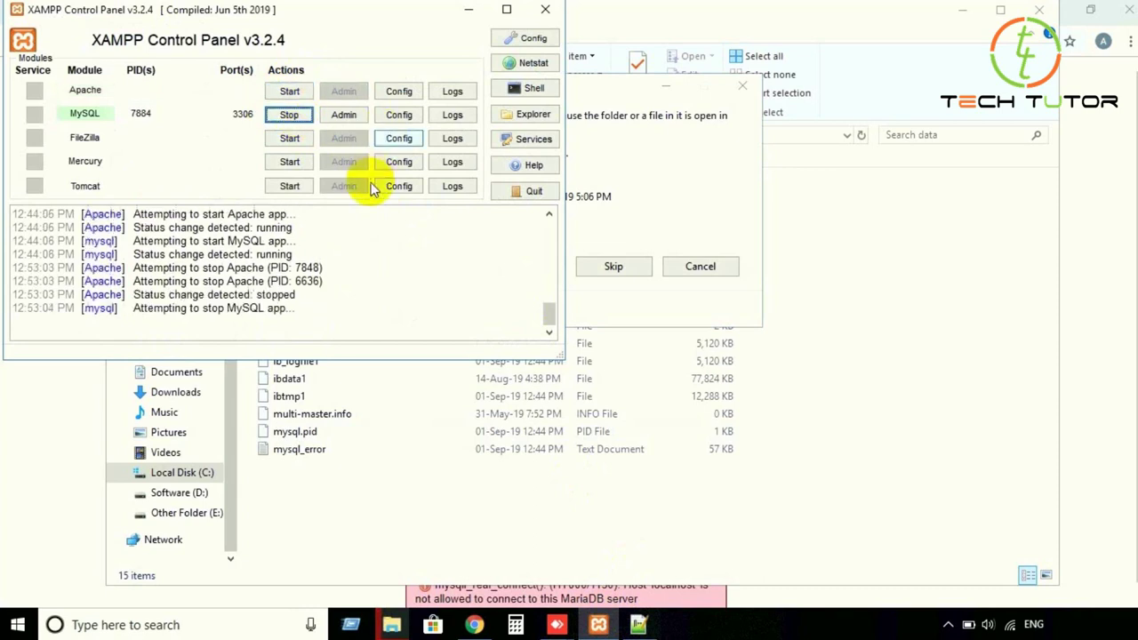
{"action": "left_click", "coordinate": [664, 207]}
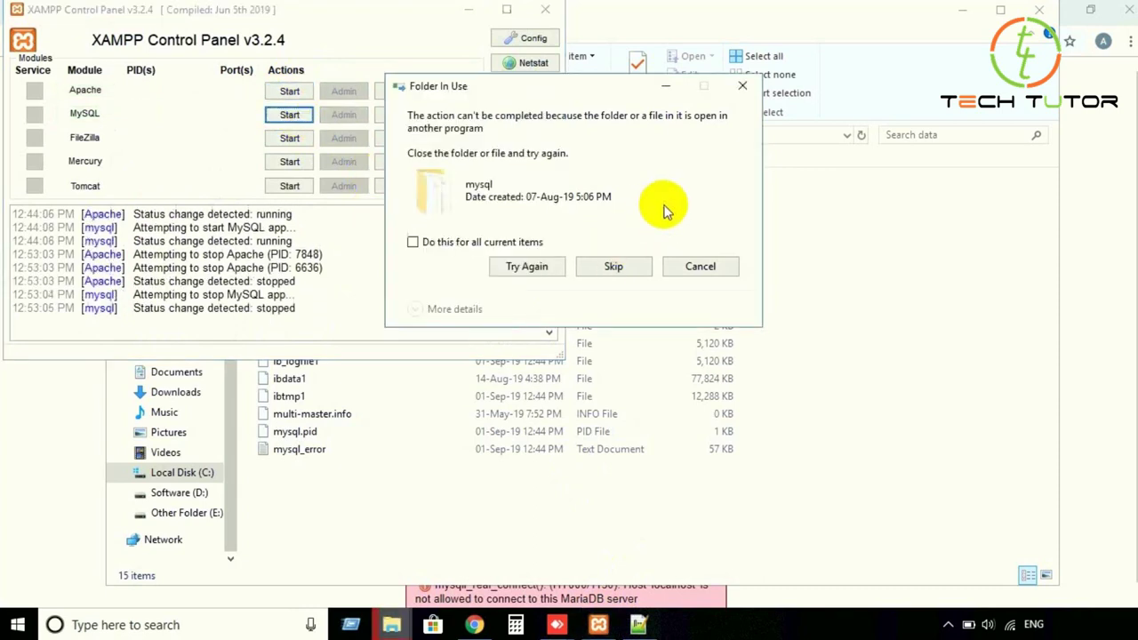
{"action": "left_click", "coordinate": [526, 268]}
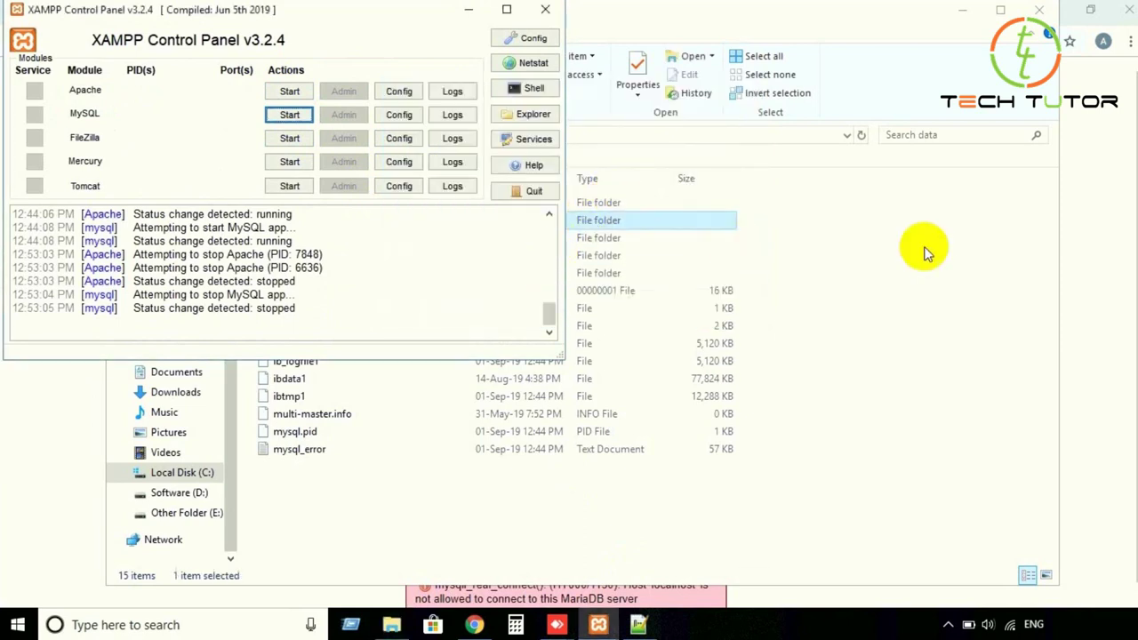
{"action": "left_click", "coordinate": [736, 474]}
{"action": "left_click", "coordinate": [735, 473]}
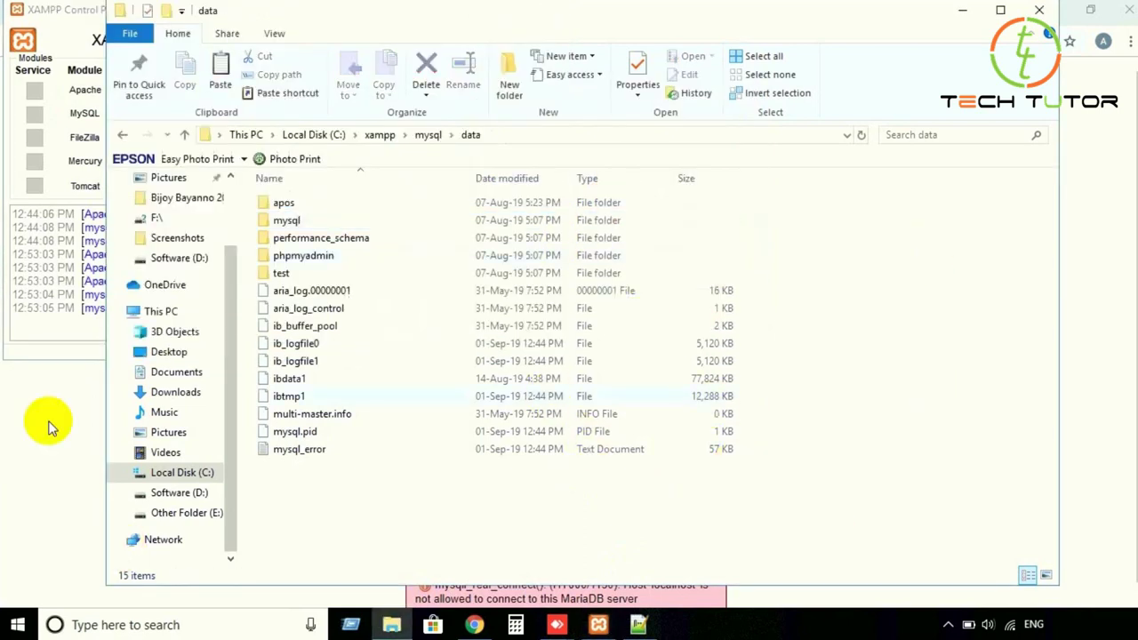
Step: Start Apache and MySQL again in the XAMPP Control Panel and minimize it
{"action": "left_click", "coordinate": [74, 35]}
{"action": "left_click", "coordinate": [287, 92]}
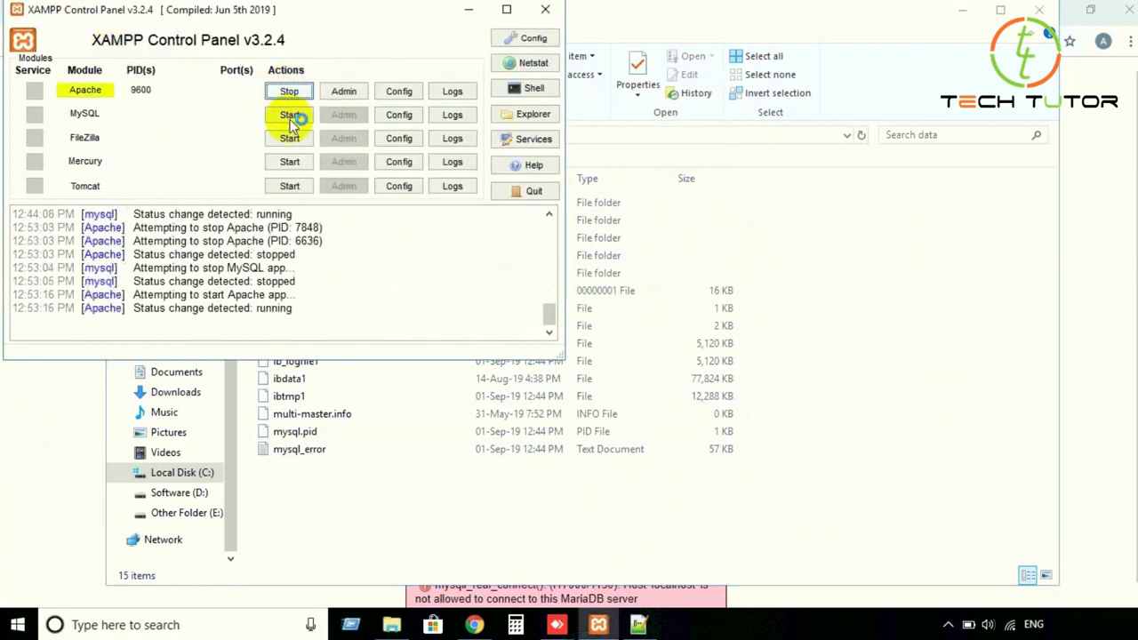
{"action": "left_click", "coordinate": [291, 119]}
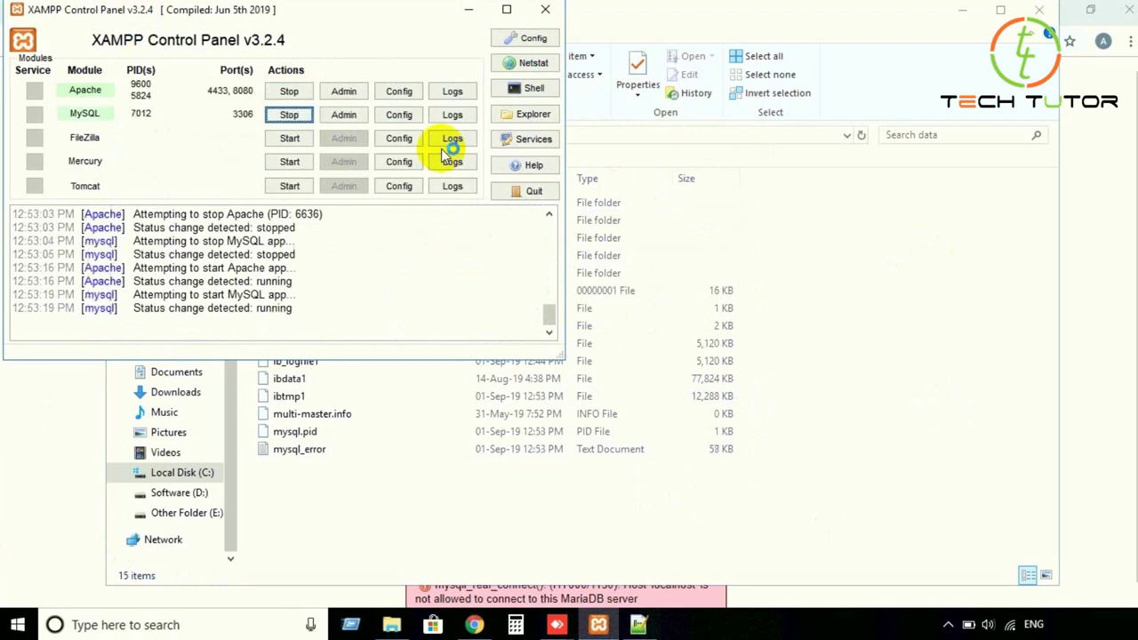
{"action": "left_click", "coordinate": [466, 10]}
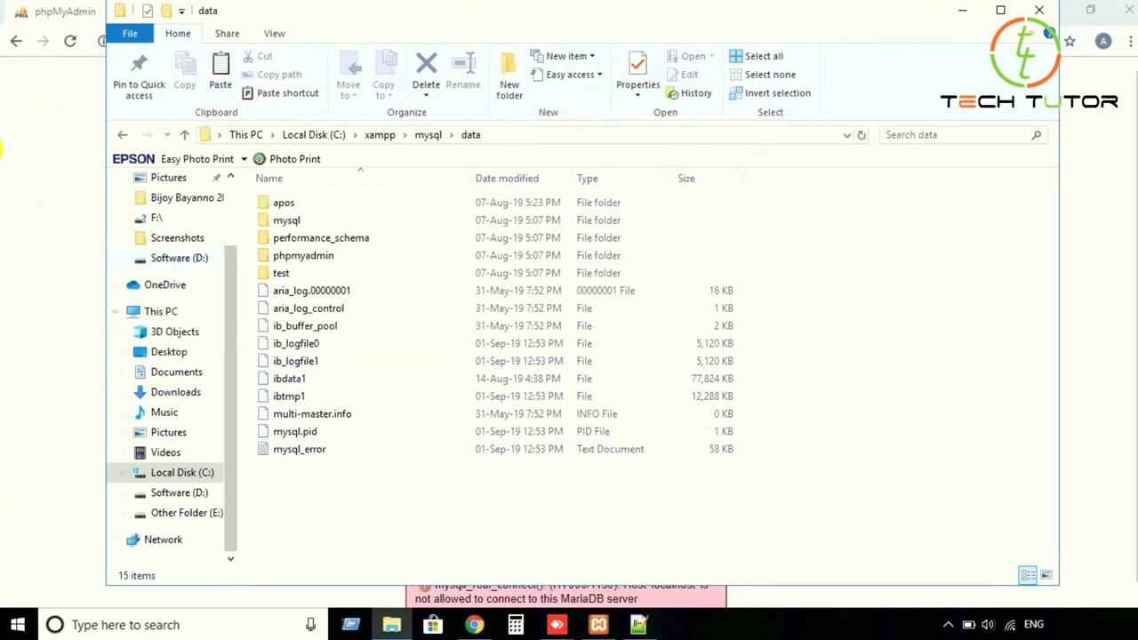
Step: Return to phpMyAdmin in Chrome, reload the page and log in as root with an empty password
{"action": "left_click", "coordinate": [49, 147]}
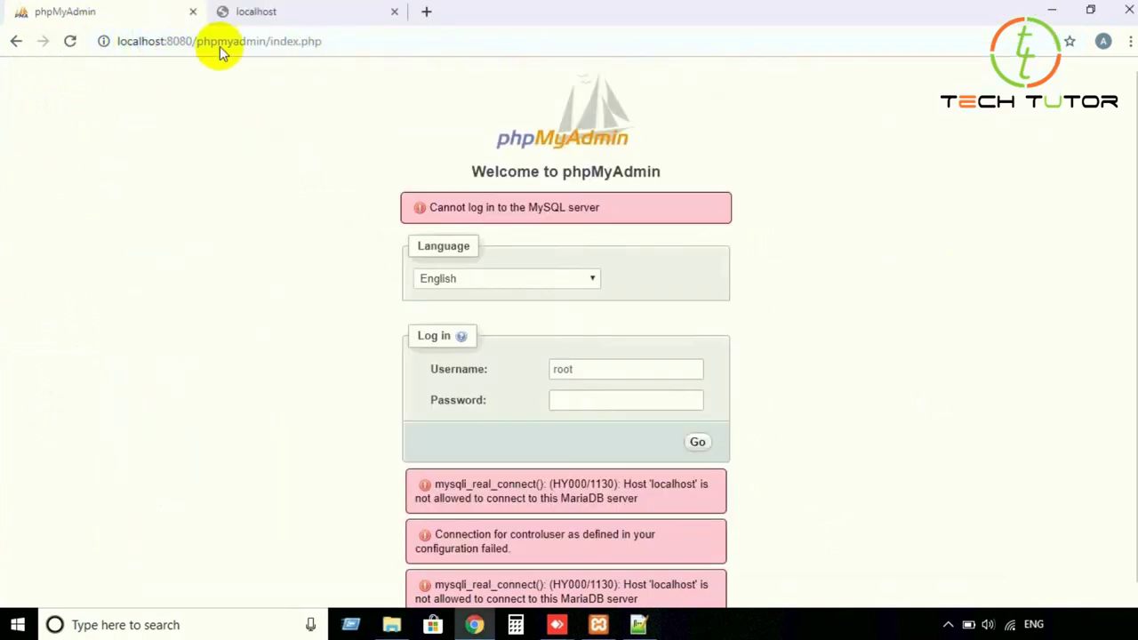
{"action": "left_click", "coordinate": [73, 42]}
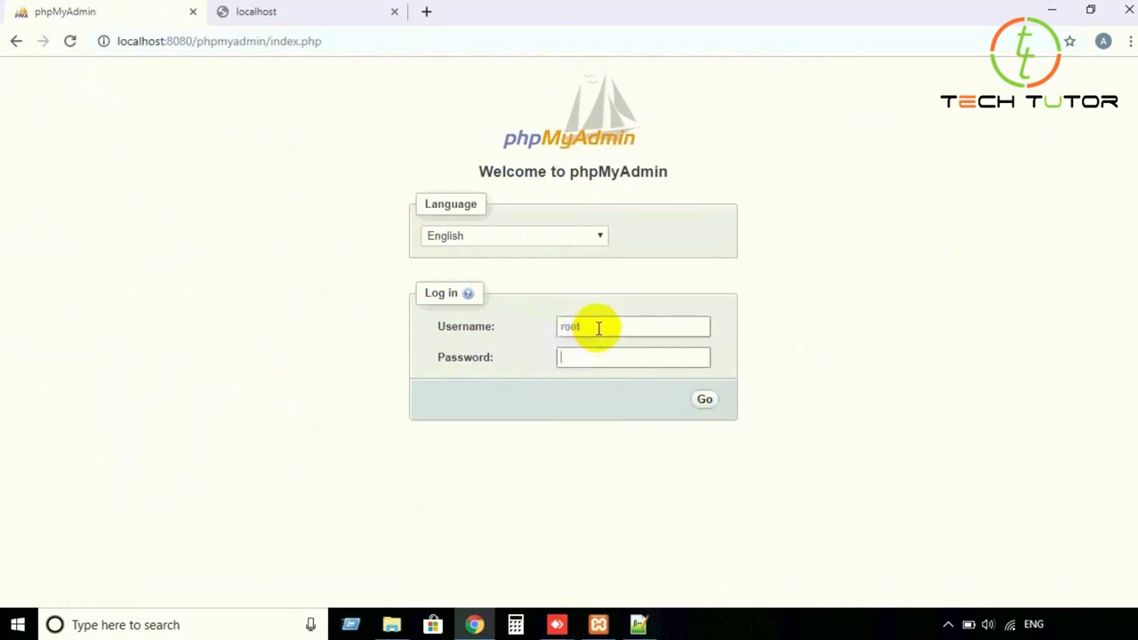
{"action": "left_click", "coordinate": [707, 403]}
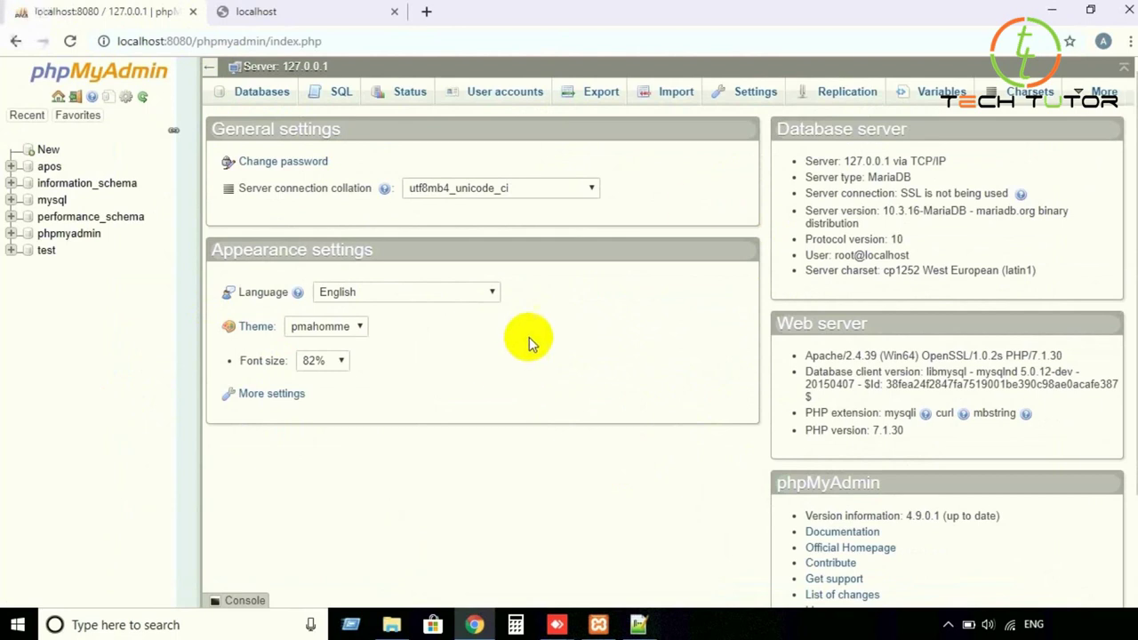
Step: Reload the localhost:8080/apos/admin/login/ page in the other browser tab to check that the site loads
{"action": "left_click", "coordinate": [322, 14]}
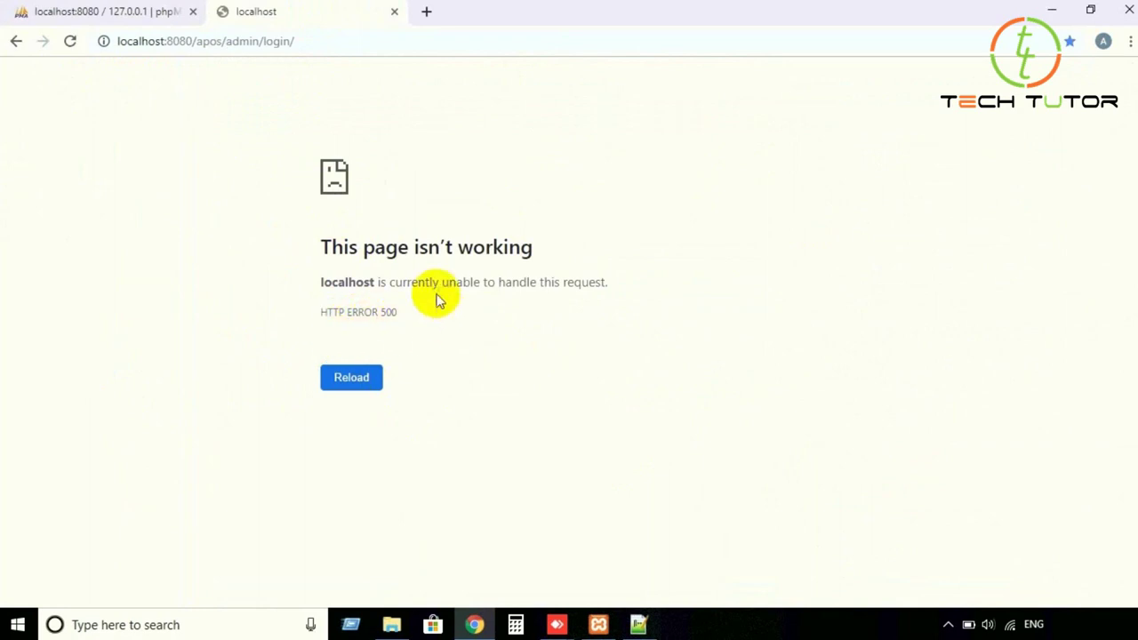
{"action": "left_click", "coordinate": [354, 385]}
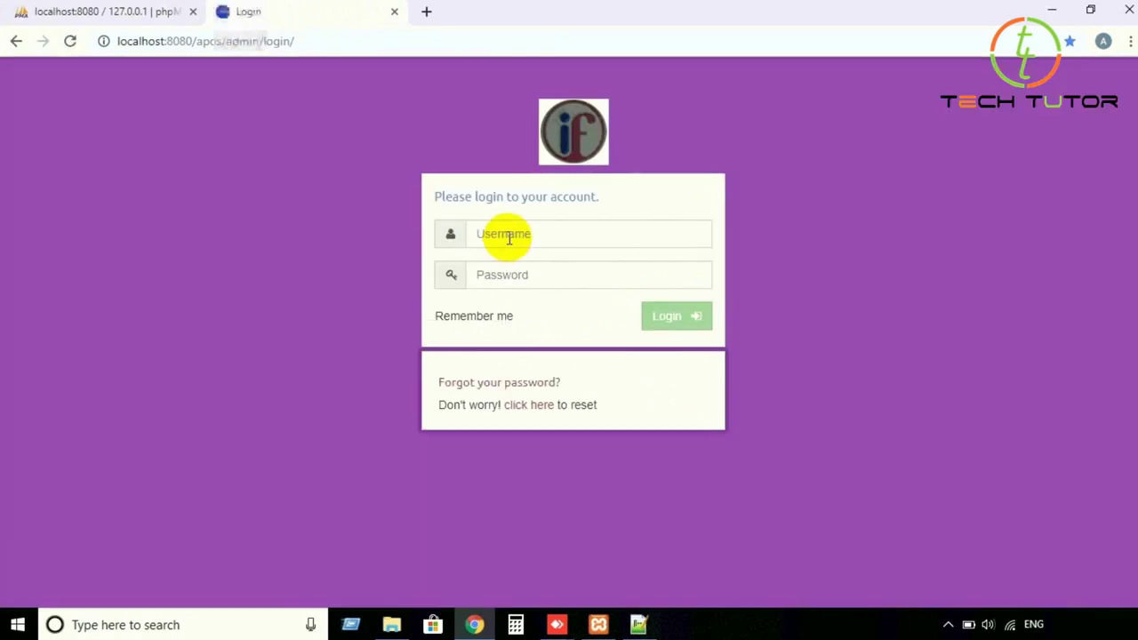
{"action": "right_click", "coordinate": [718, 138]}
{"action": "key", "text": "Escape"}
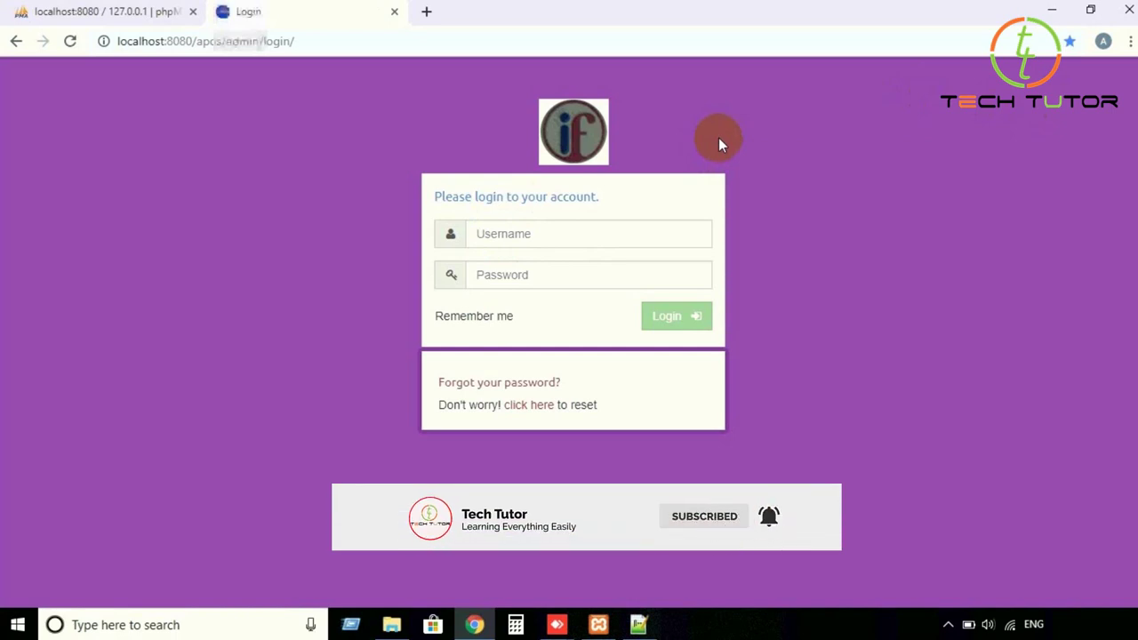
{"action": "right_click", "coordinate": [718, 138]}
{"action": "key", "text": "Escape"}
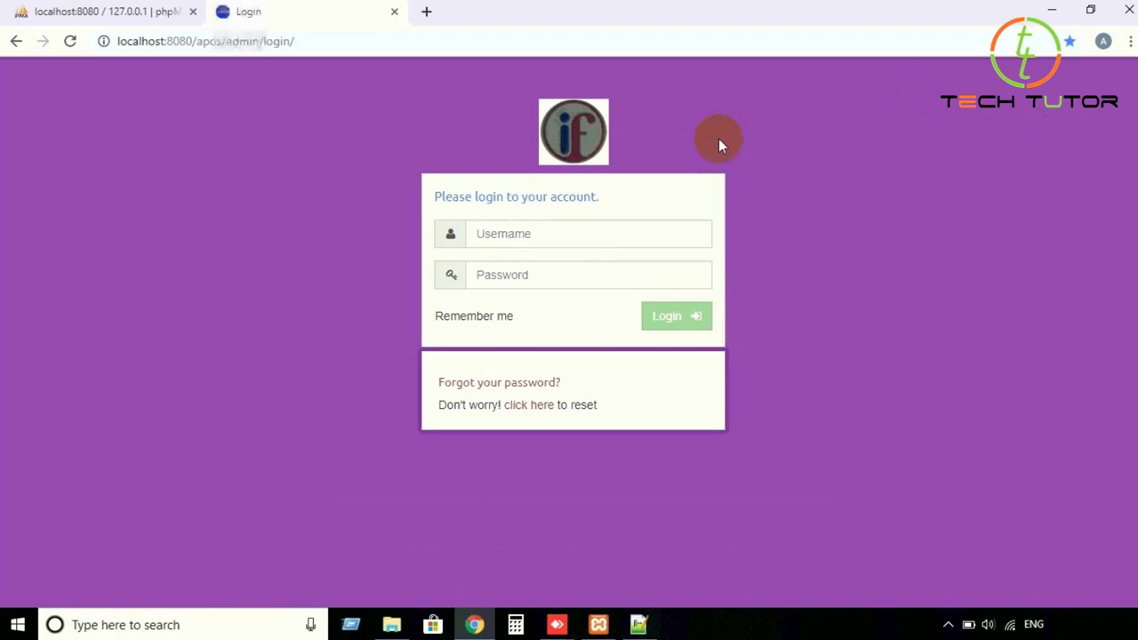